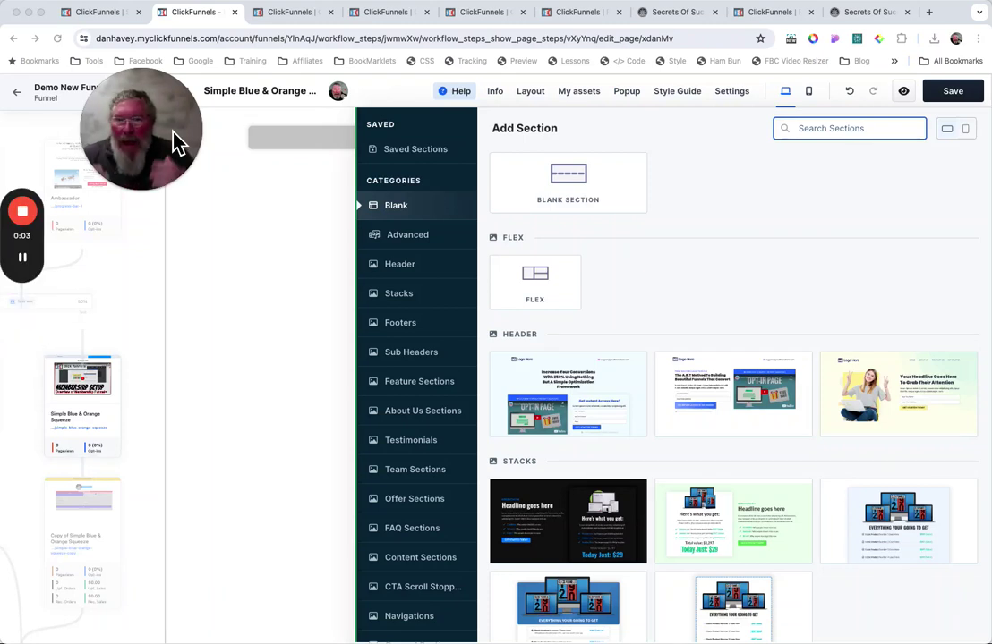
Step: Dismiss the Add Section panel, leaving the 'Simple Blue & Orange' page with one empty section
{"action": "left_click", "coordinate": [247, 235]}
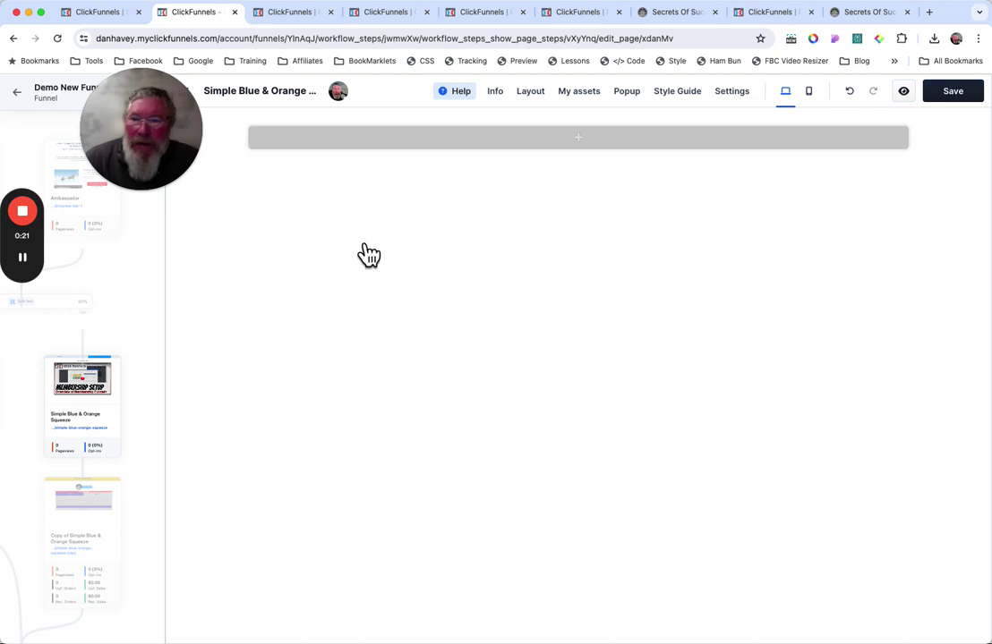
Step: Open the Add Section template library and scroll through the available section templates
{"action": "left_click", "coordinate": [595, 108]}
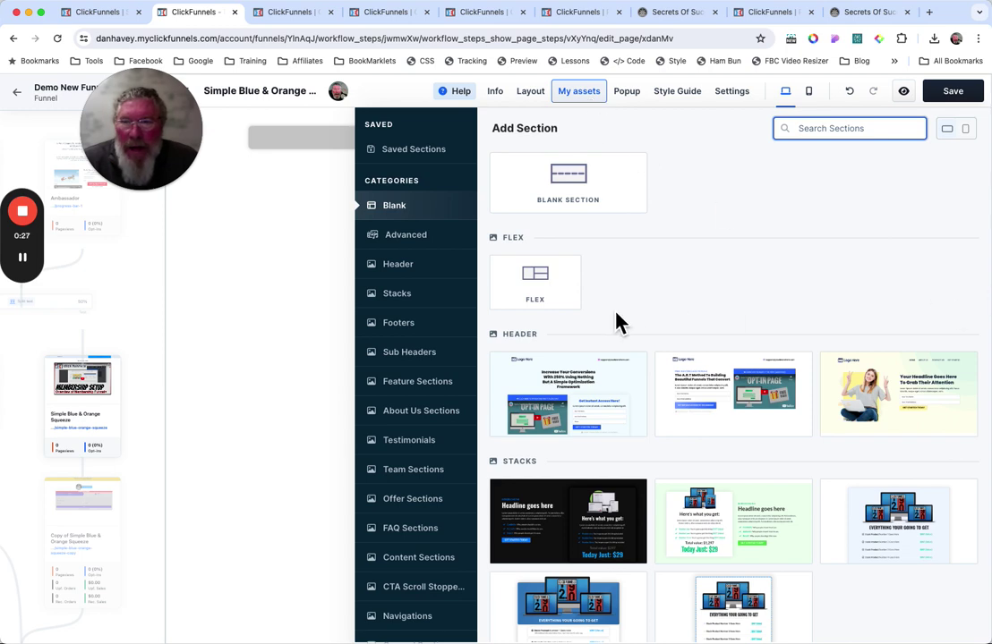
{"action": "left_click", "coordinate": [322, 295]}
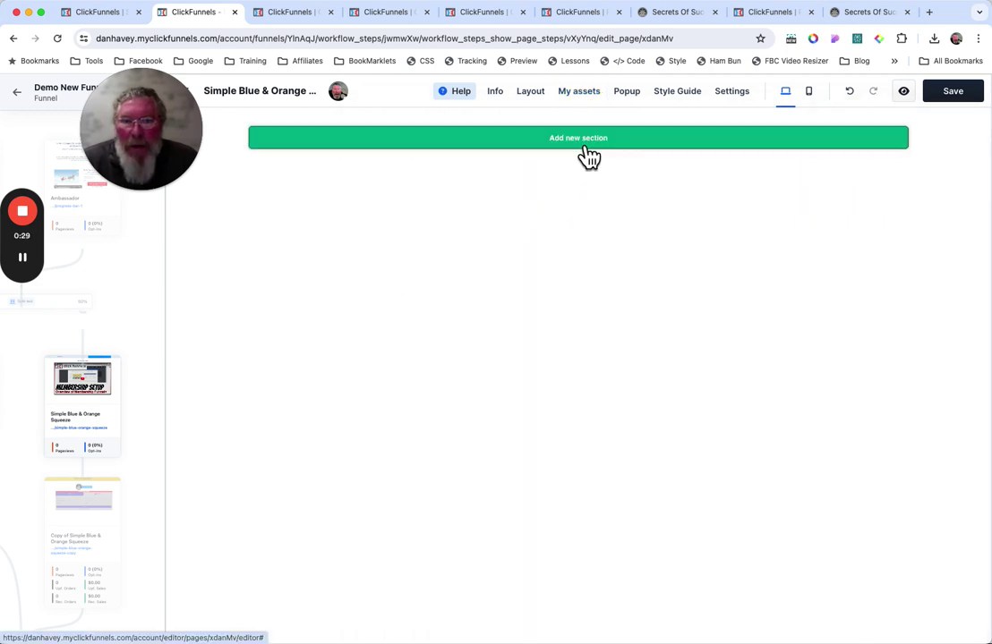
{"action": "left_click", "coordinate": [589, 157]}
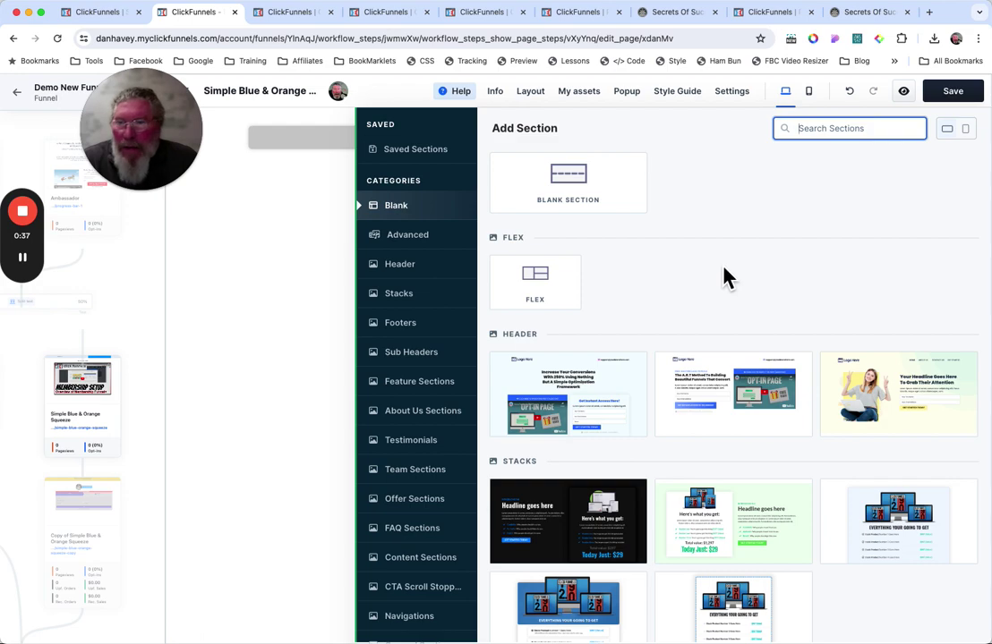
{"action": "scroll", "coordinate": [724, 279], "scroll_direction": "down", "scroll_amount": 12}
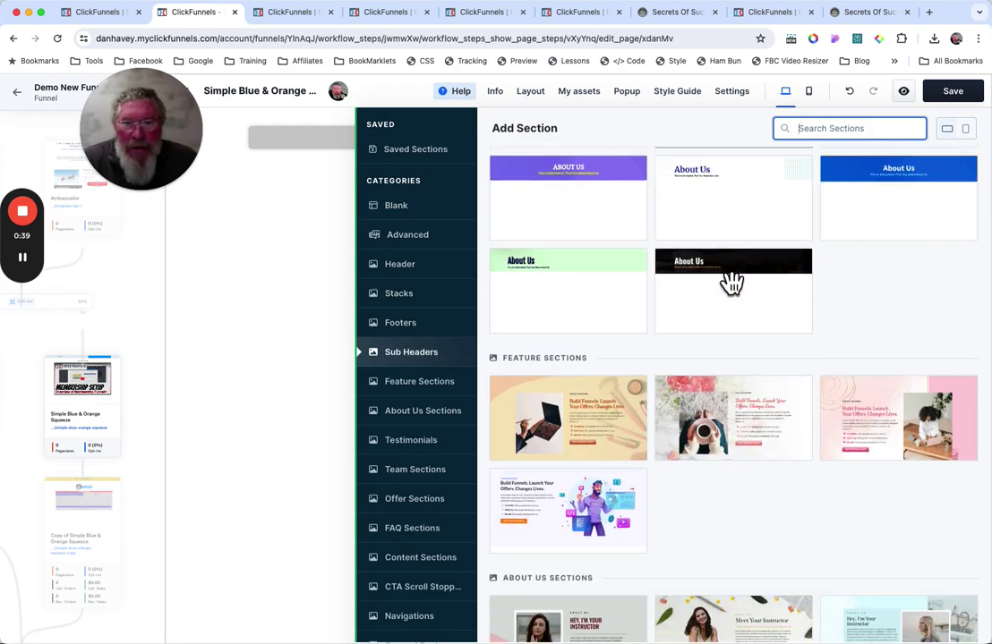
{"action": "scroll", "coordinate": [732, 282], "scroll_direction": "down", "scroll_amount": 12}
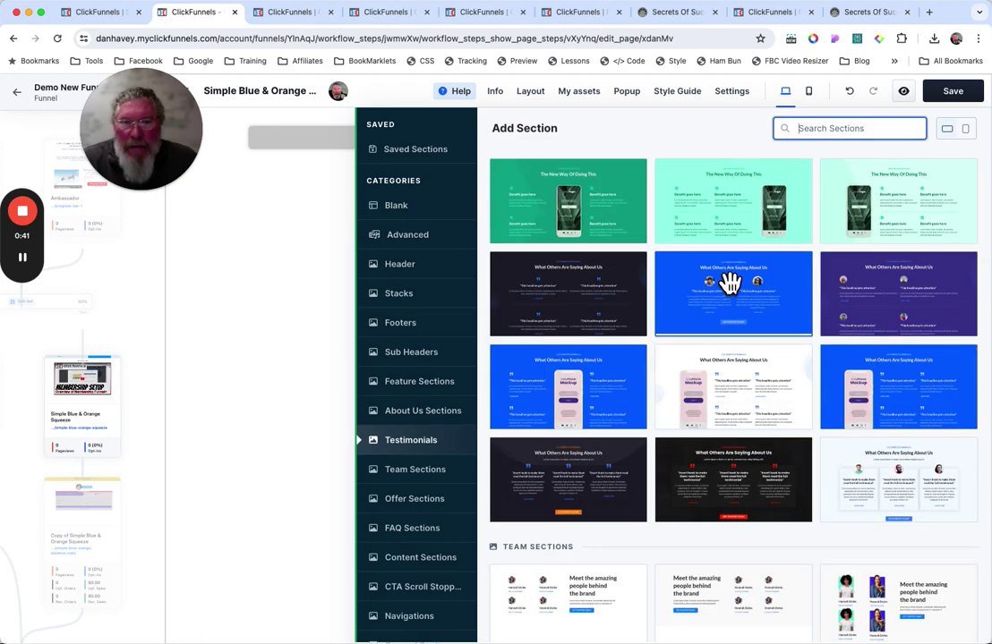
{"action": "scroll", "coordinate": [730, 281], "scroll_direction": "down", "scroll_amount": 10}
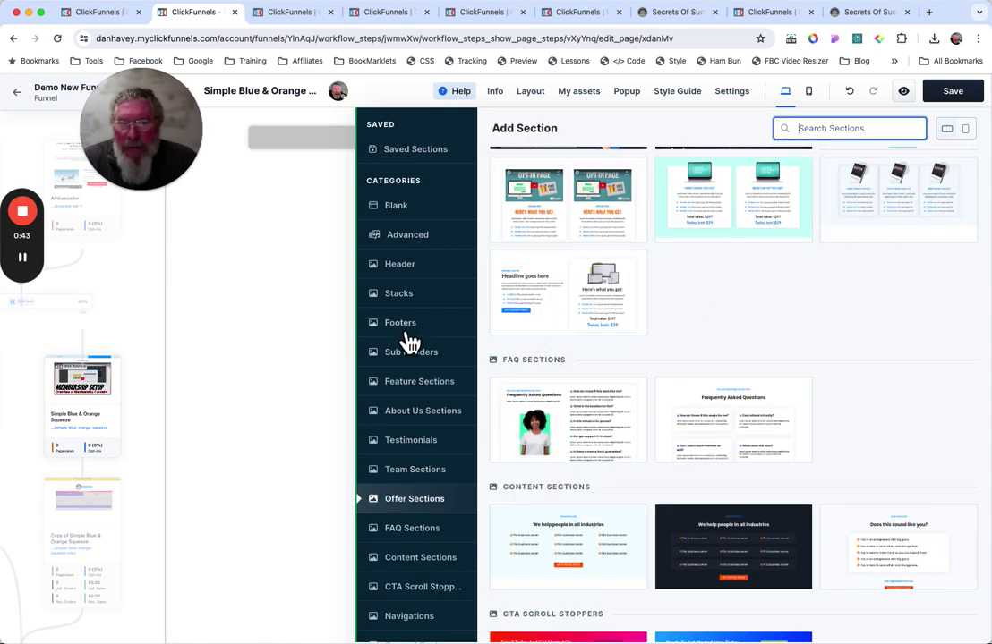
Step: Browse the Footers, Sub Headers, Stacks and Header templates, then return to the Blank options
{"action": "left_click", "coordinate": [404, 333]}
{"action": "left_click", "coordinate": [406, 356]}
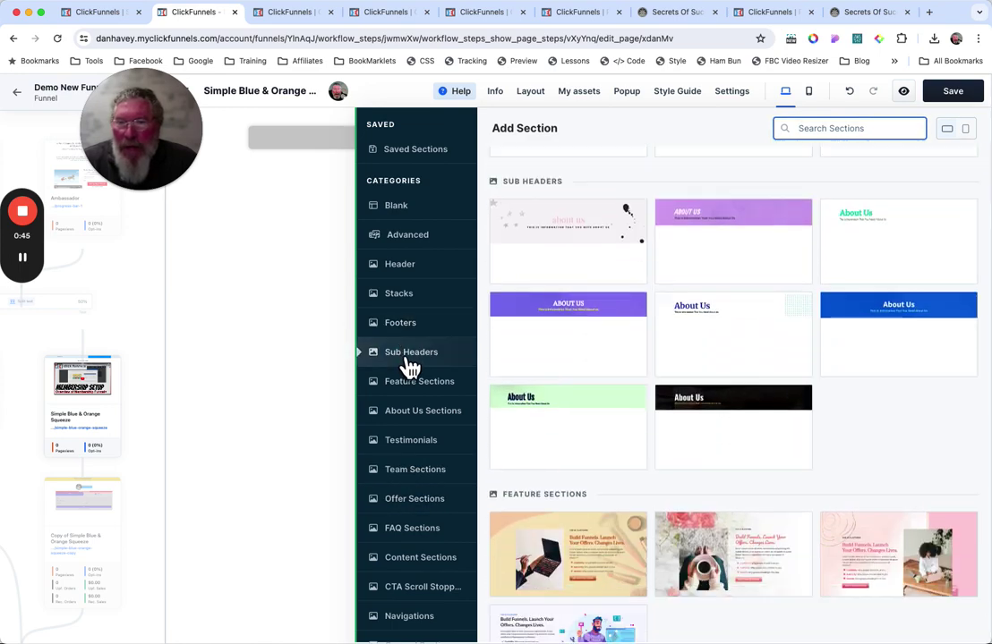
{"action": "left_click", "coordinate": [415, 299]}
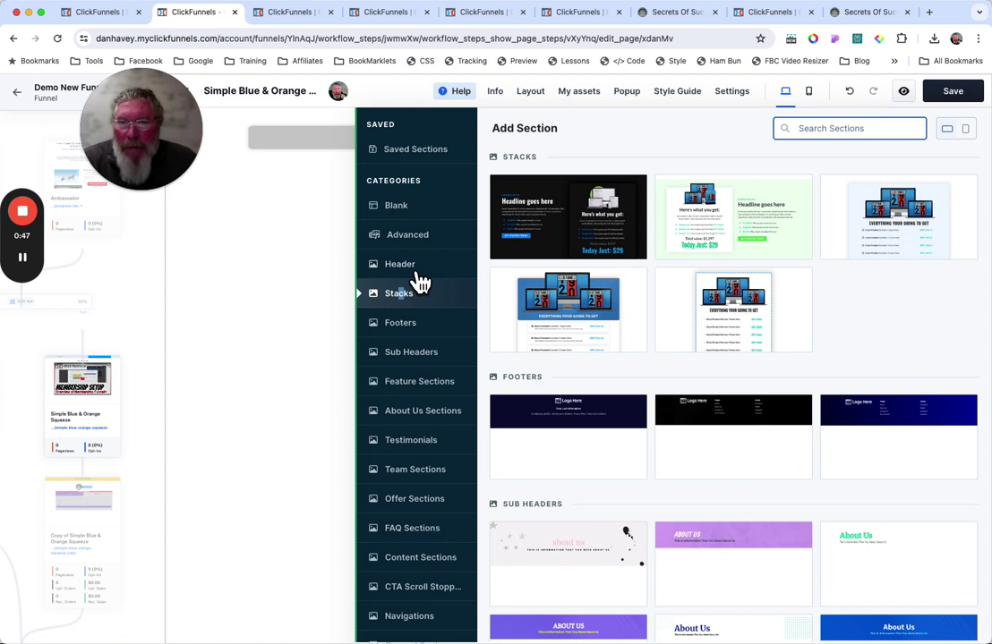
{"action": "left_click", "coordinate": [418, 267]}
{"action": "left_click", "coordinate": [404, 215]}
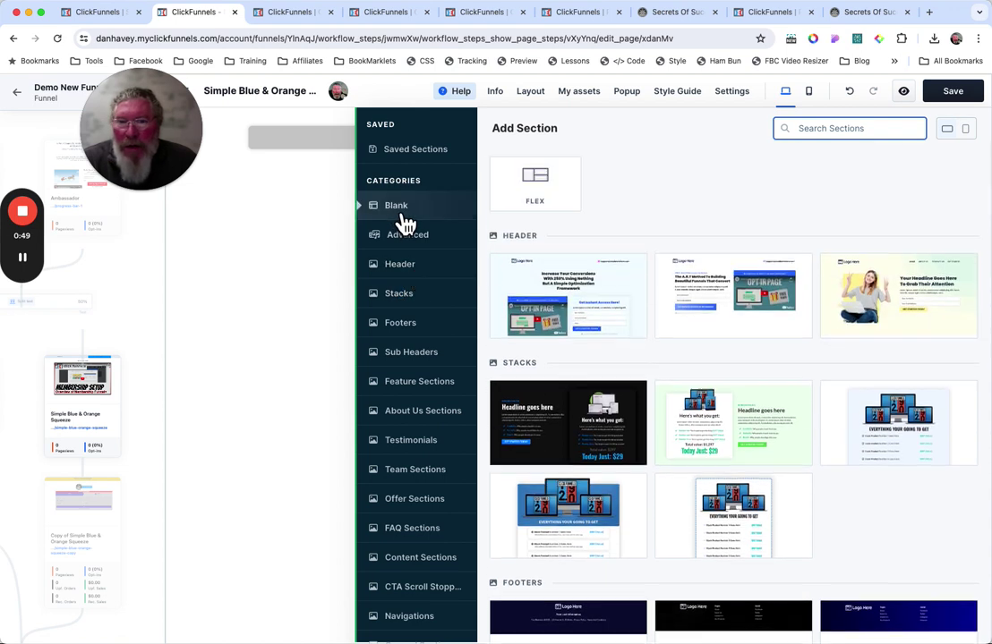
{"action": "left_click_drag", "start_coordinate": [582, 209], "coordinate": [552, 185]}
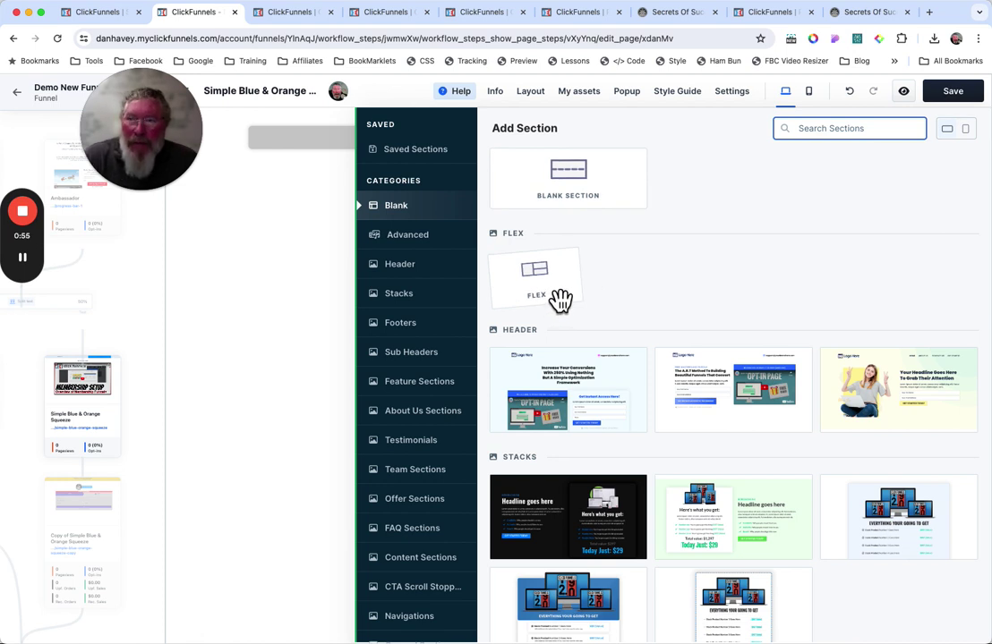
{"action": "left_click", "coordinate": [430, 161]}
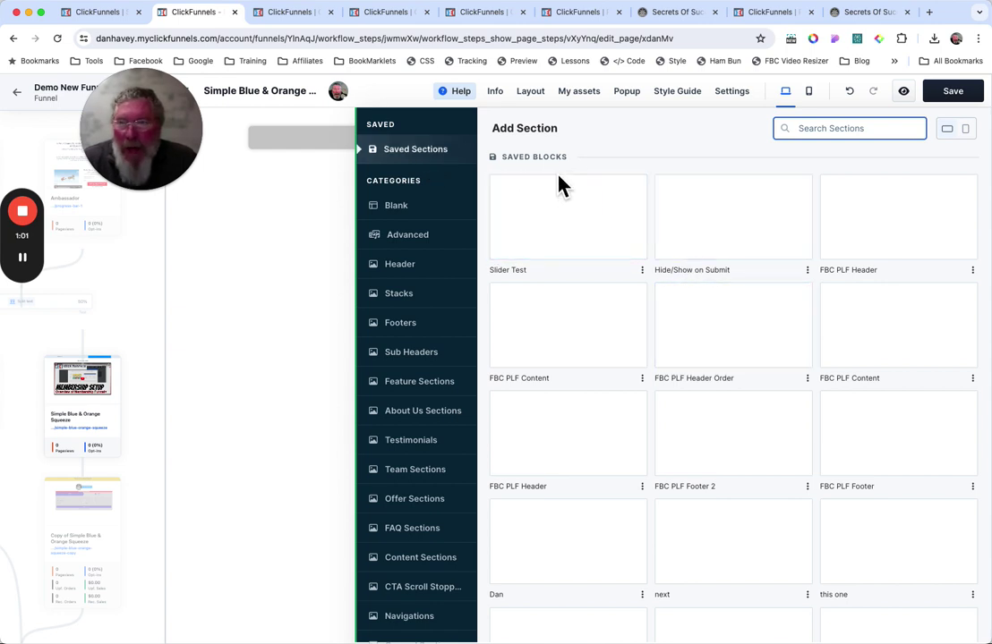
{"action": "scroll", "coordinate": [707, 413], "scroll_direction": "down", "scroll_amount": 6}
{"action": "scroll", "coordinate": [707, 412], "scroll_direction": "down", "scroll_amount": 7}
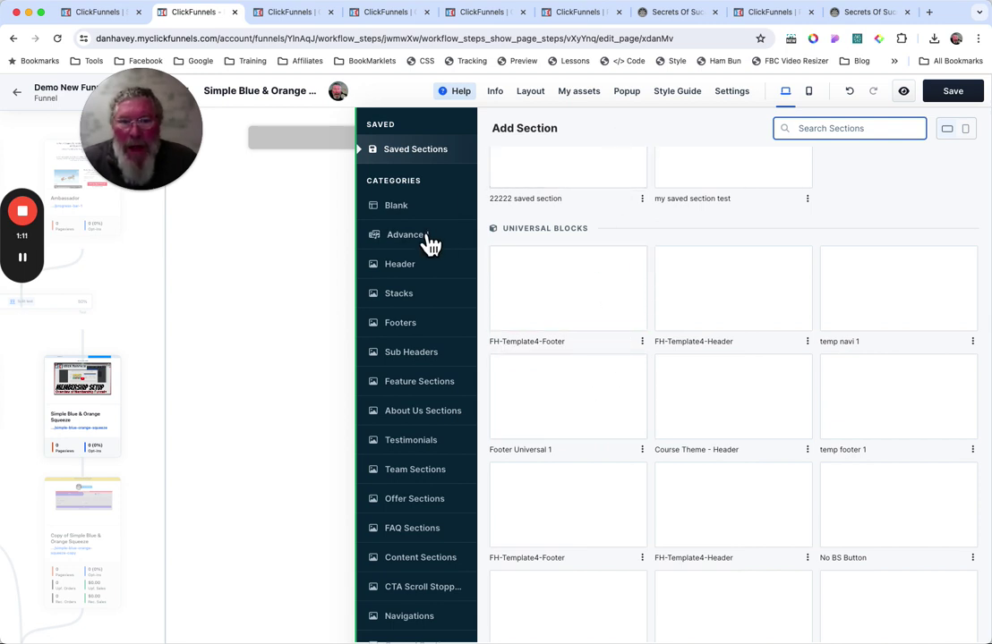
{"action": "left_click", "coordinate": [403, 215]}
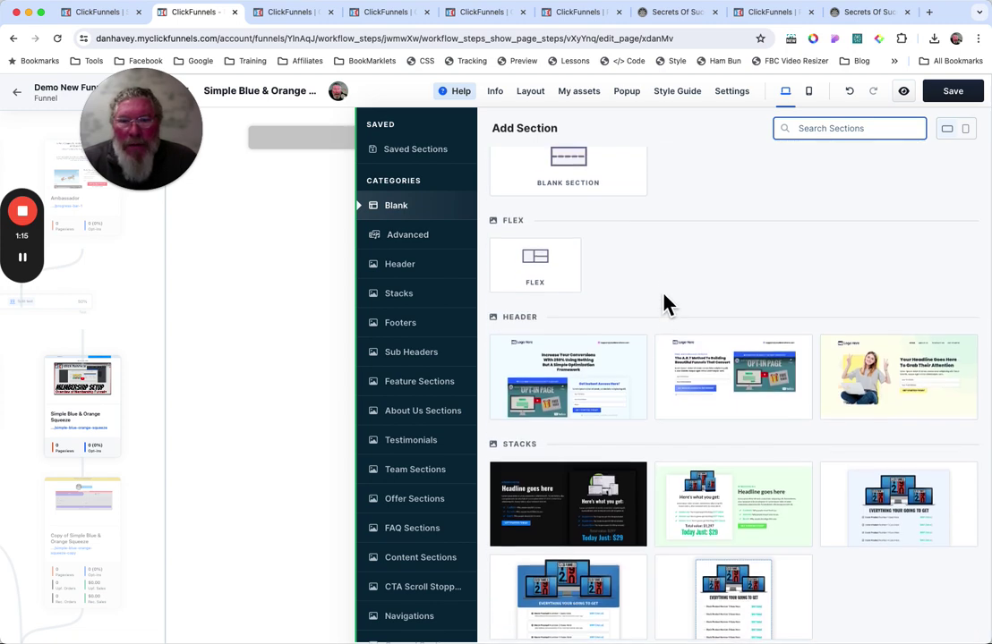
Step: Drop a Blank Section onto the canvas and give it a 2 Columns row
{"action": "left_click_drag", "start_coordinate": [569, 190], "coordinate": [580, 192]}
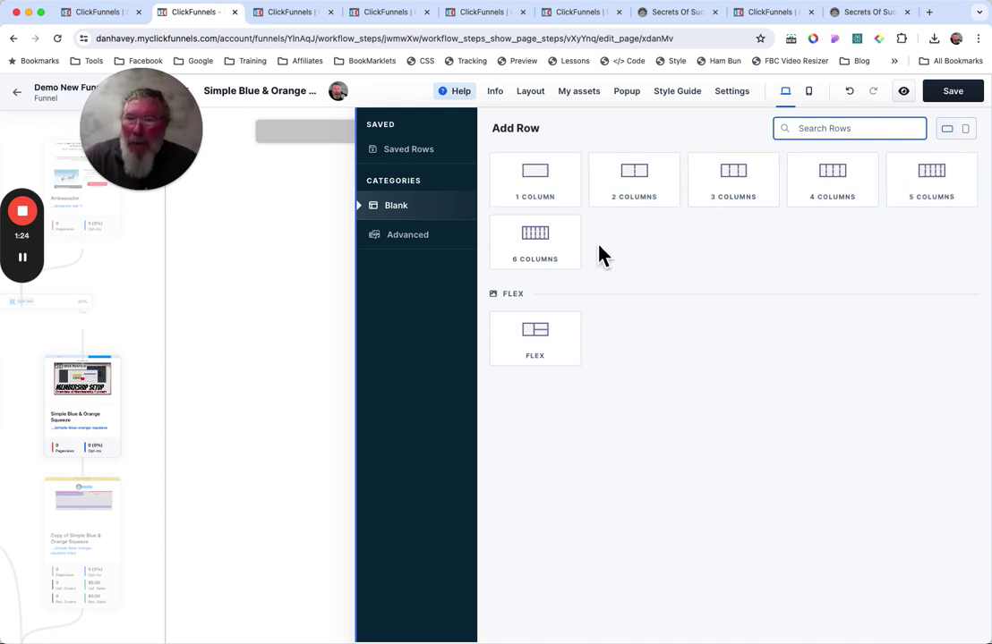
{"action": "left_click_drag", "start_coordinate": [555, 247], "coordinate": [557, 248]}
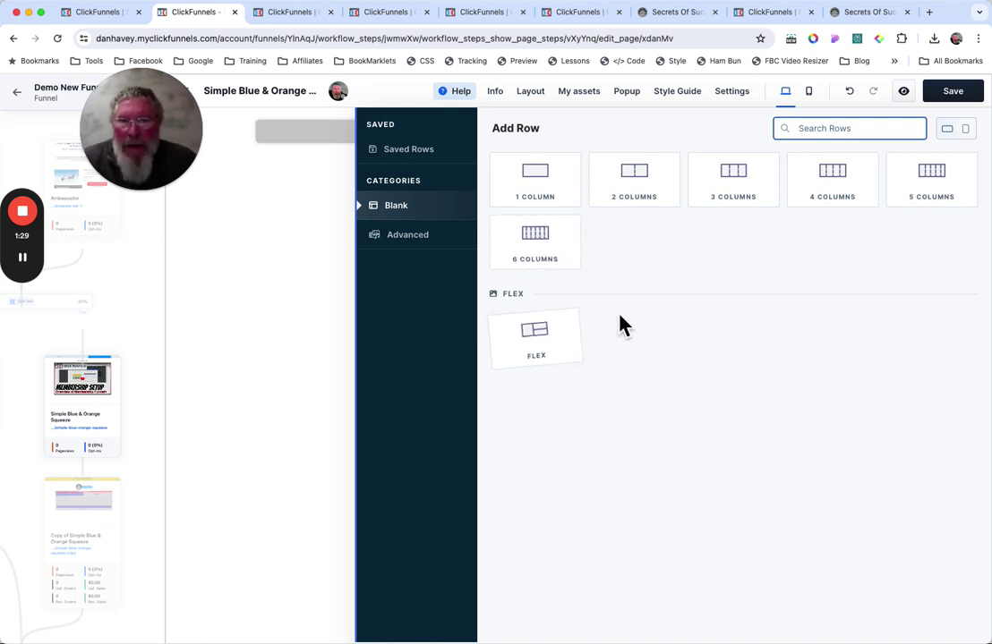
{"action": "left_click", "coordinate": [656, 197]}
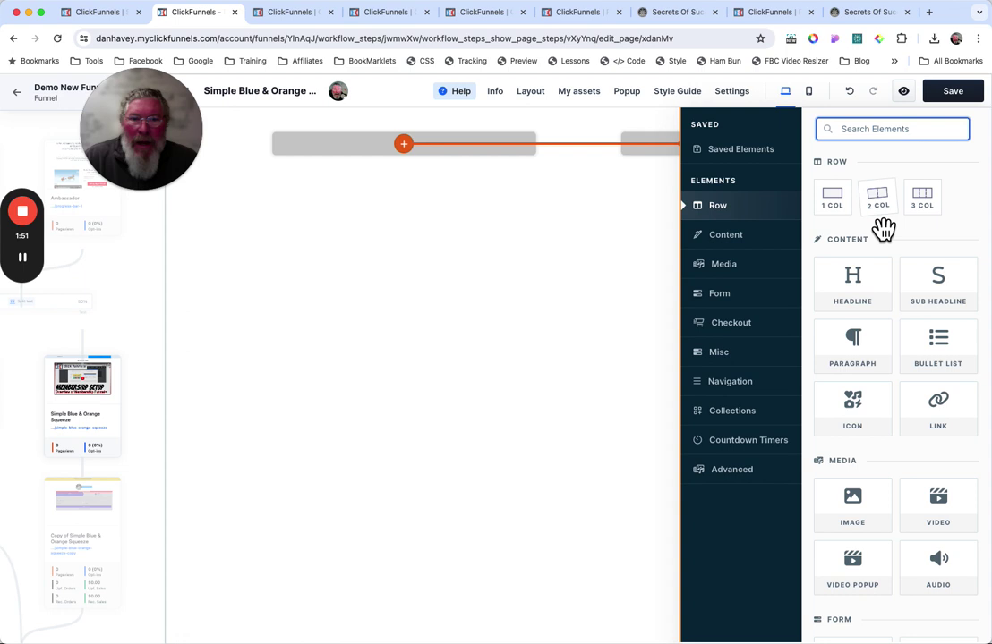
Step: Replace the top two-column row with a 1 Column row holding a nested 2 COL row
{"action": "left_click_drag", "start_coordinate": [883, 229], "coordinate": [628, 237]}
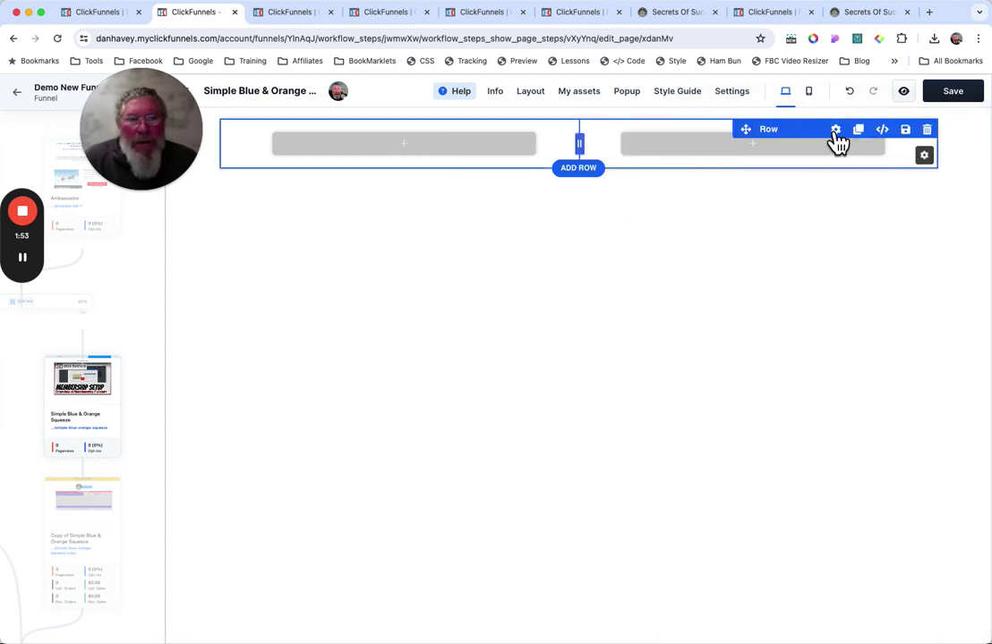
{"action": "left_click", "coordinate": [926, 129]}
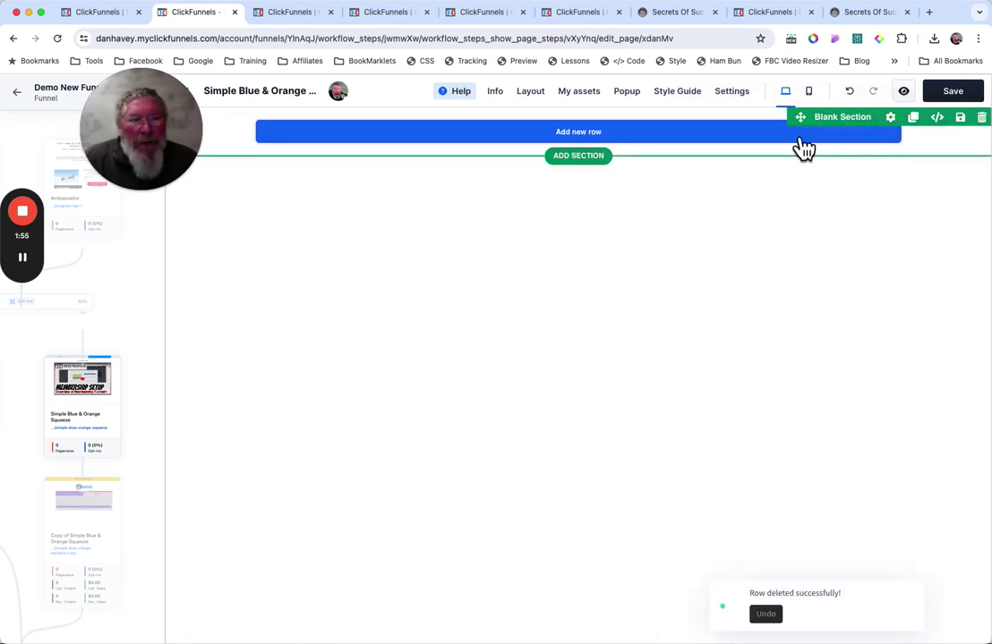
{"action": "left_click", "coordinate": [590, 135]}
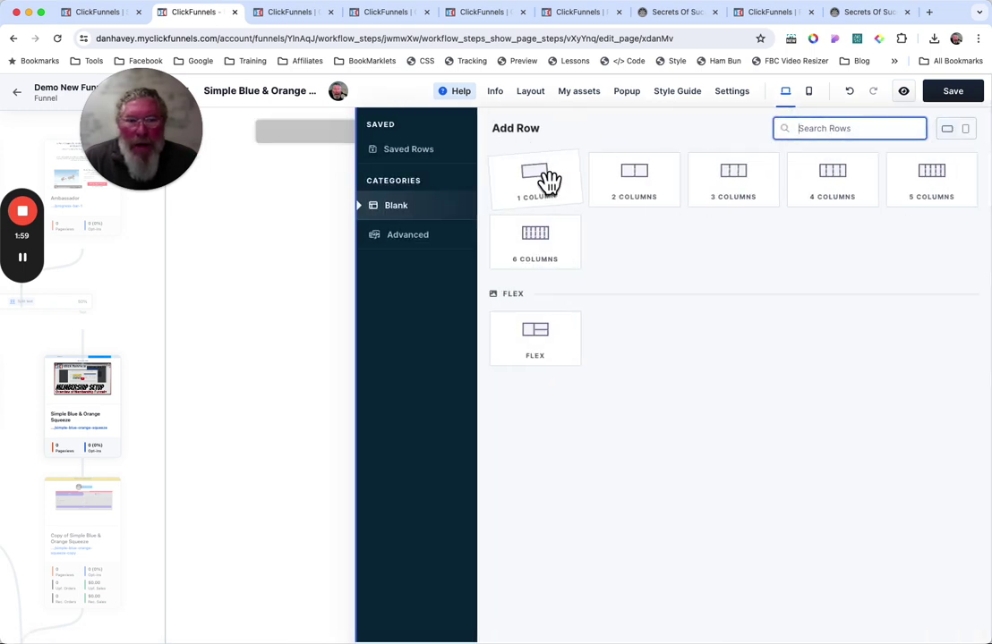
{"action": "left_click_drag", "start_coordinate": [546, 172], "coordinate": [538, 188]}
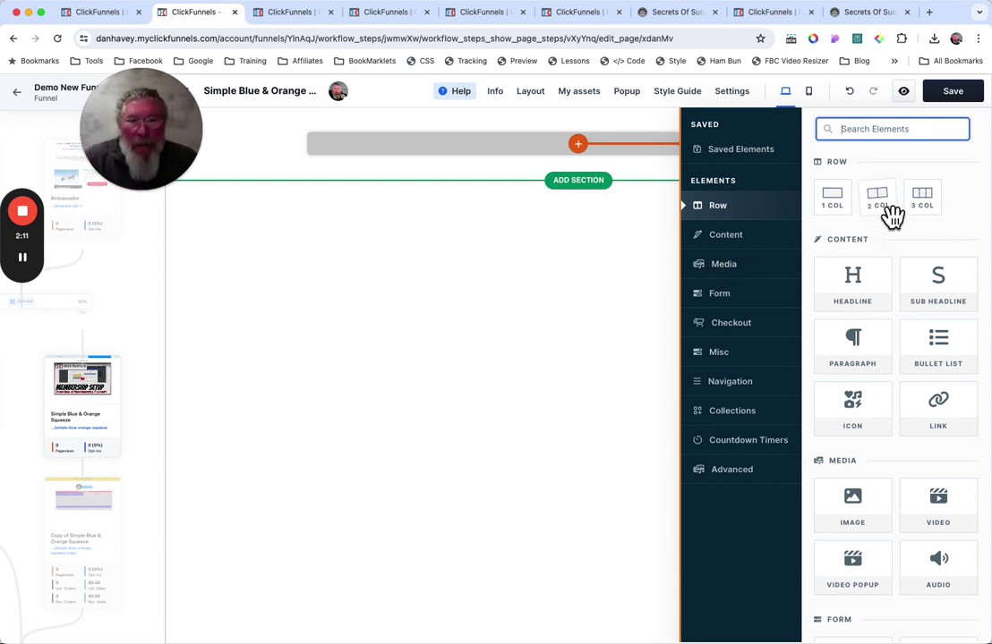
{"action": "left_click_drag", "start_coordinate": [892, 215], "coordinate": [635, 261]}
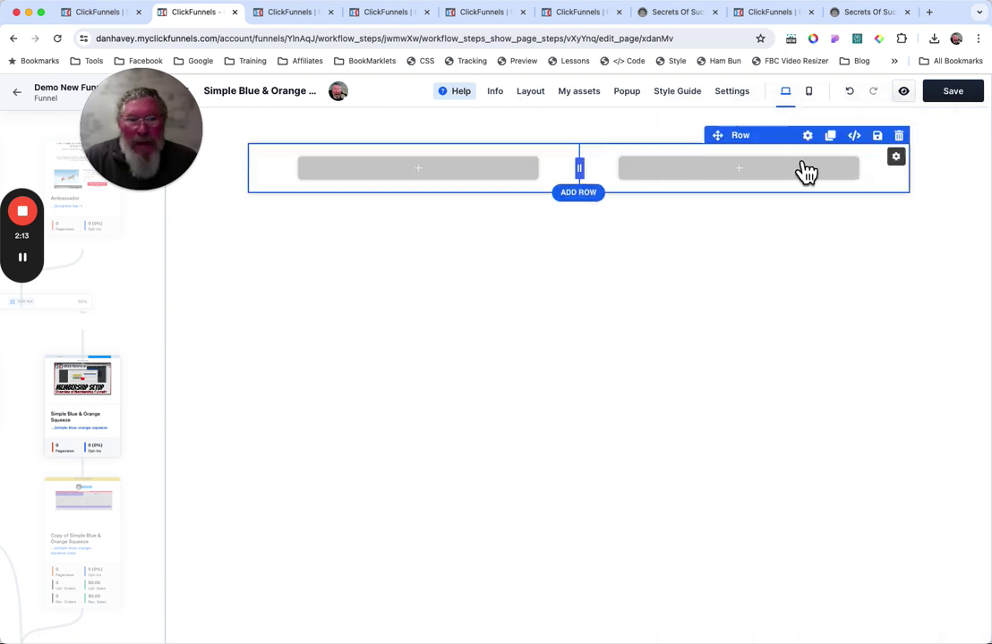
Step: Switch Border on in the settings of the nested row, the outer row and the section
{"action": "left_click", "coordinate": [808, 136]}
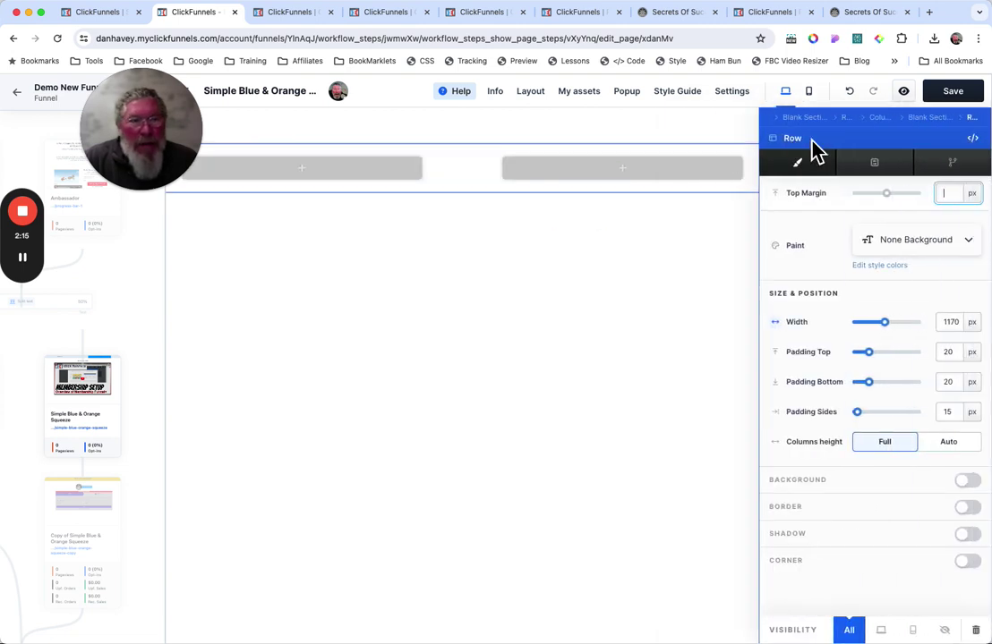
{"action": "left_click", "coordinate": [967, 506]}
{"action": "key", "text": "Escape"}
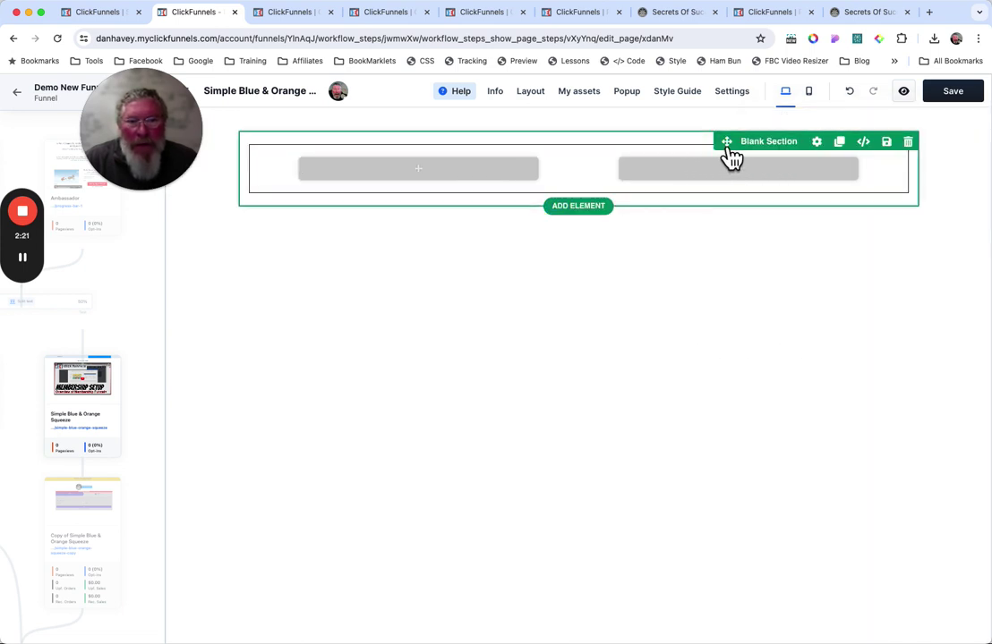
{"action": "left_click", "coordinate": [827, 151]}
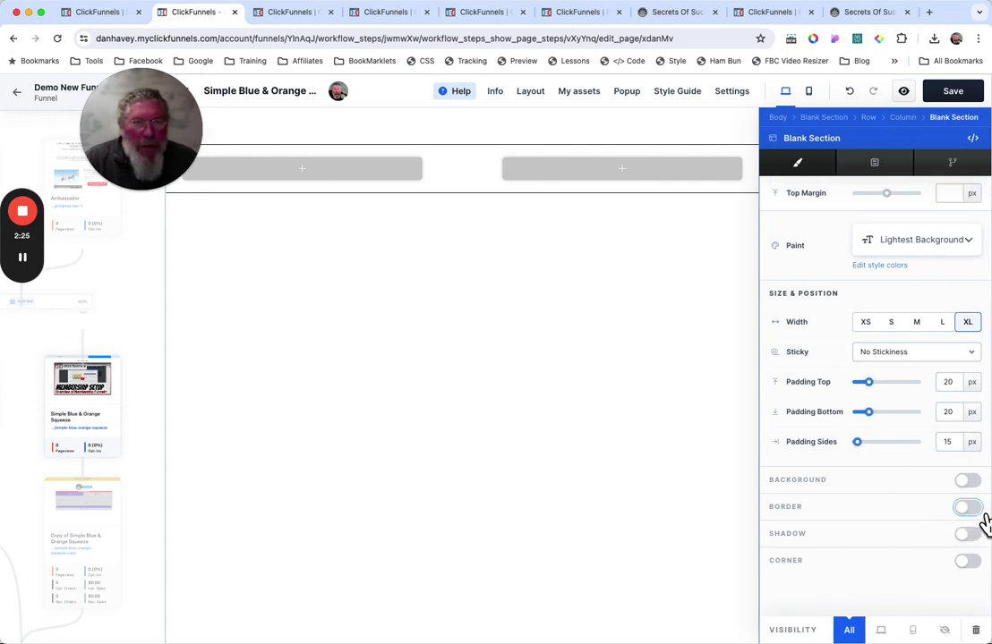
{"action": "left_click", "coordinate": [974, 508]}
{"action": "left_click", "coordinate": [751, 175]}
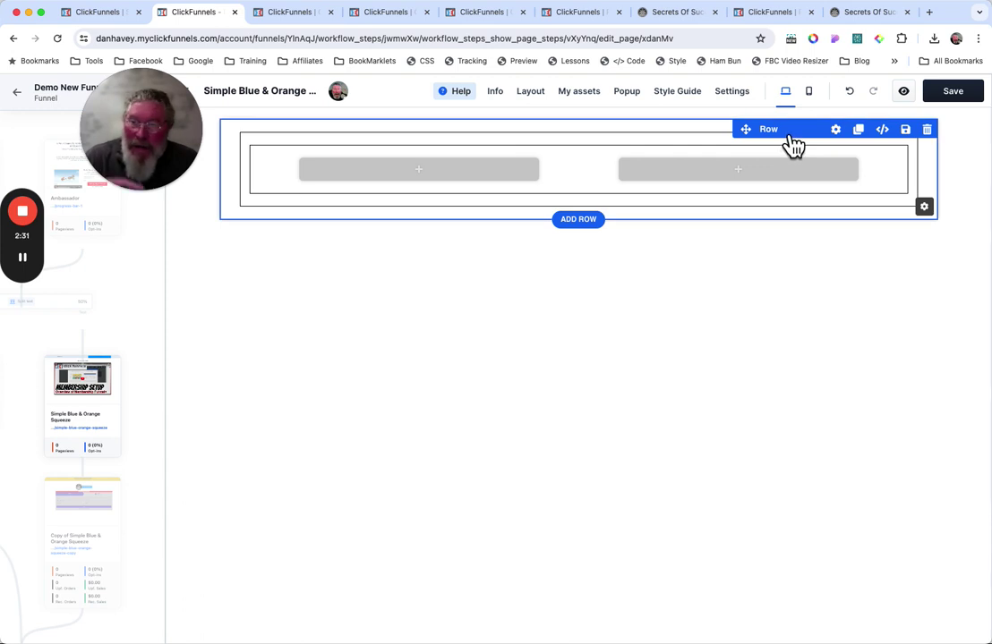
{"action": "left_click", "coordinate": [836, 131]}
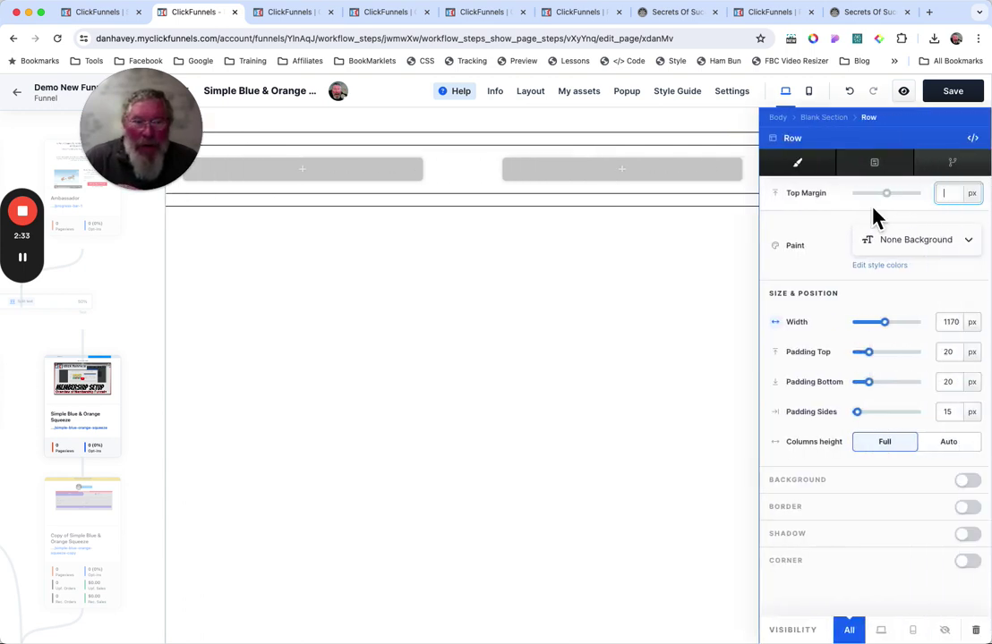
{"action": "left_click", "coordinate": [968, 506]}
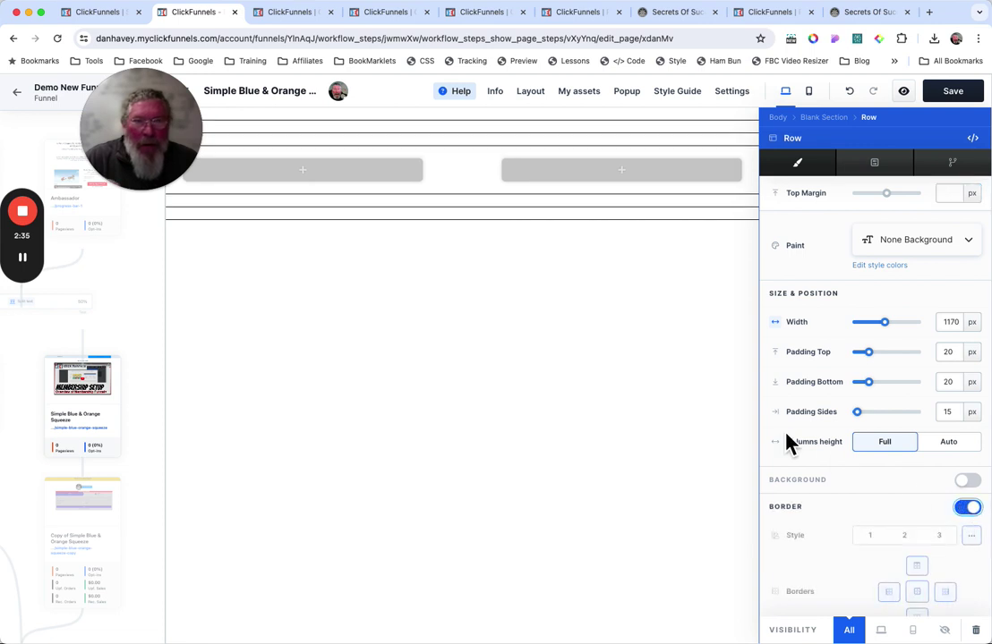
{"action": "left_click", "coordinate": [693, 405]}
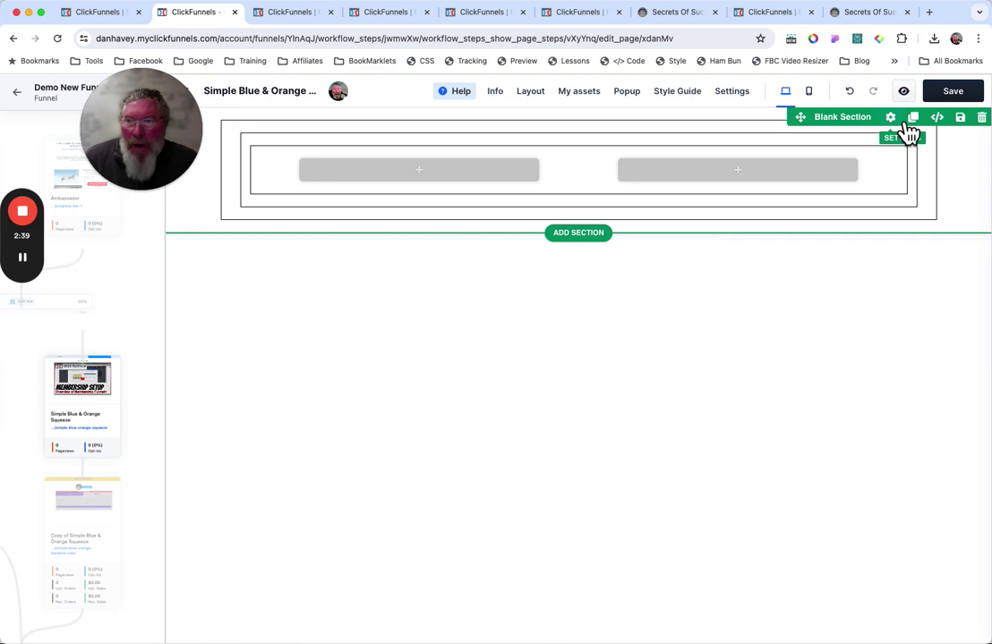
{"action": "left_click", "coordinate": [907, 128]}
{"action": "left_click", "coordinate": [974, 510]}
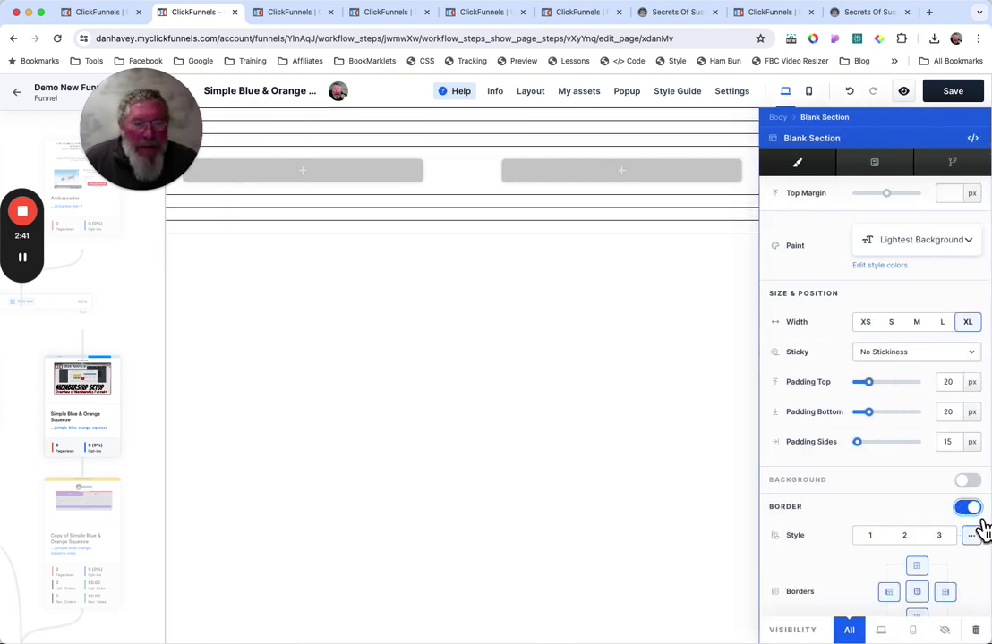
{"action": "left_click", "coordinate": [594, 410]}
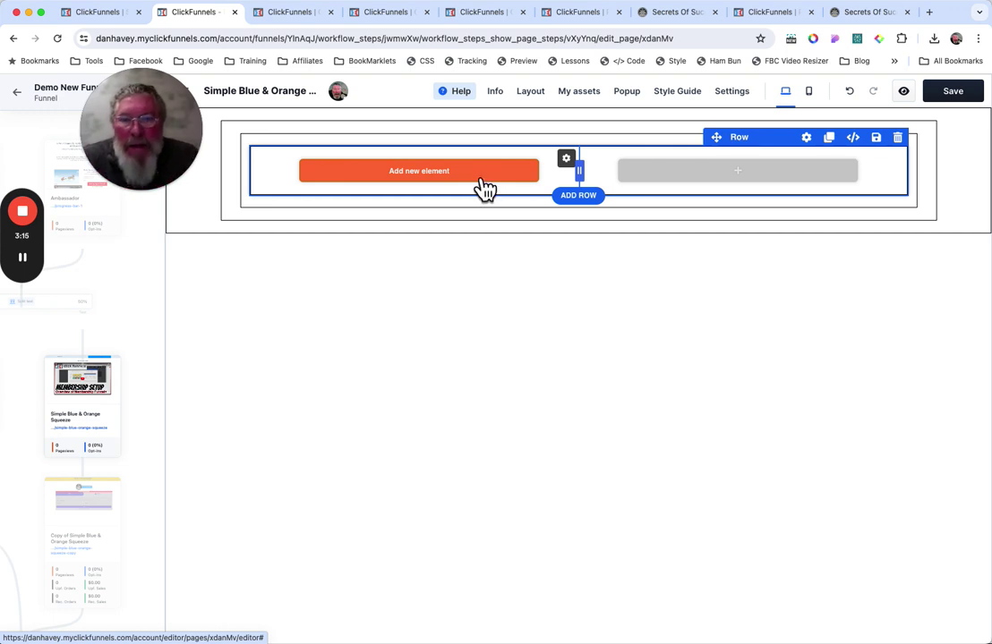
Step: Open the Elements sidebar from the left column's 'Add new element' and scroll through its categories
{"action": "left_click", "coordinate": [477, 184]}
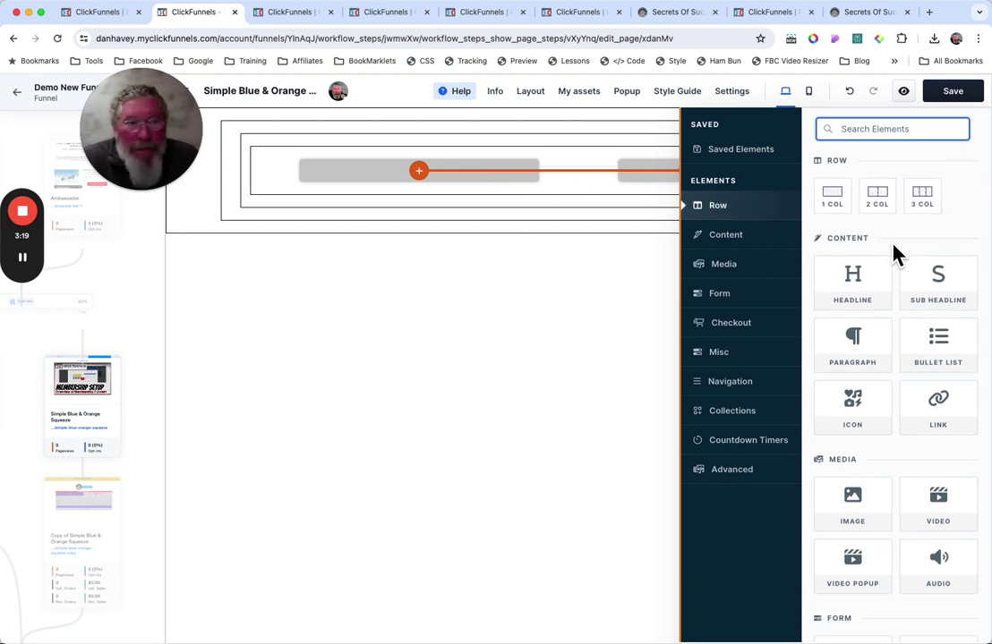
{"action": "scroll", "coordinate": [895, 254], "scroll_direction": "down", "scroll_amount": 2}
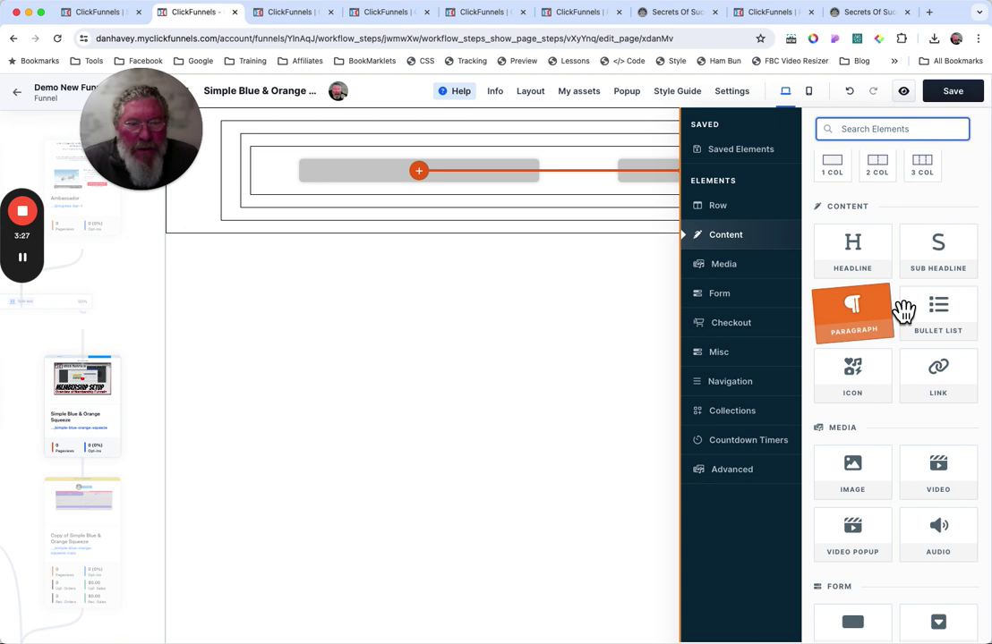
{"action": "scroll", "coordinate": [897, 310], "scroll_direction": "down", "scroll_amount": 4}
{"action": "scroll", "coordinate": [902, 310], "scroll_direction": "down", "scroll_amount": 2}
{"action": "scroll", "coordinate": [903, 311], "scroll_direction": "down", "scroll_amount": 6}
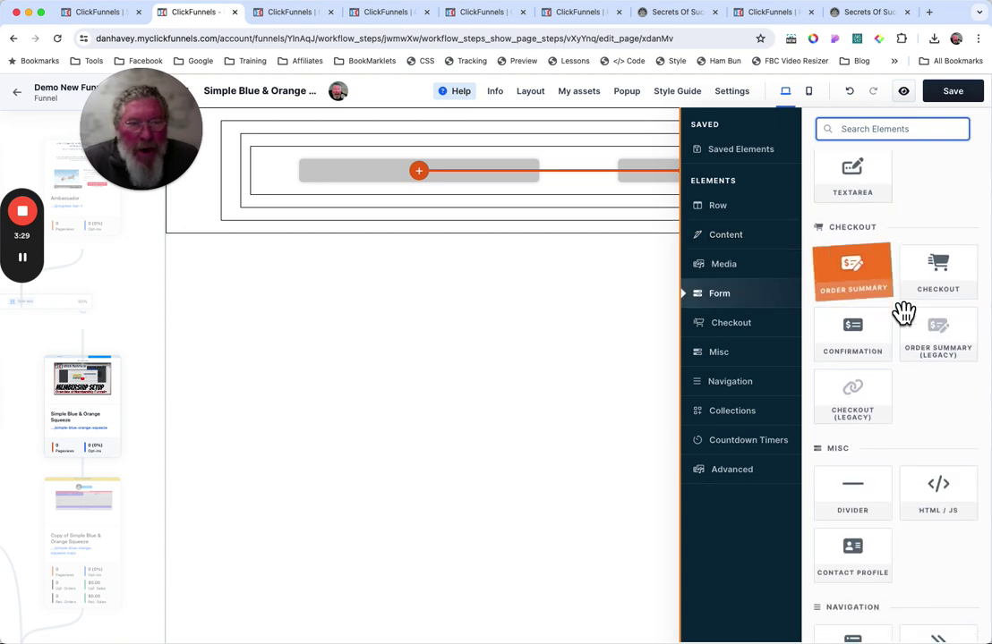
{"action": "scroll", "coordinate": [899, 310], "scroll_direction": "down", "scroll_amount": 6}
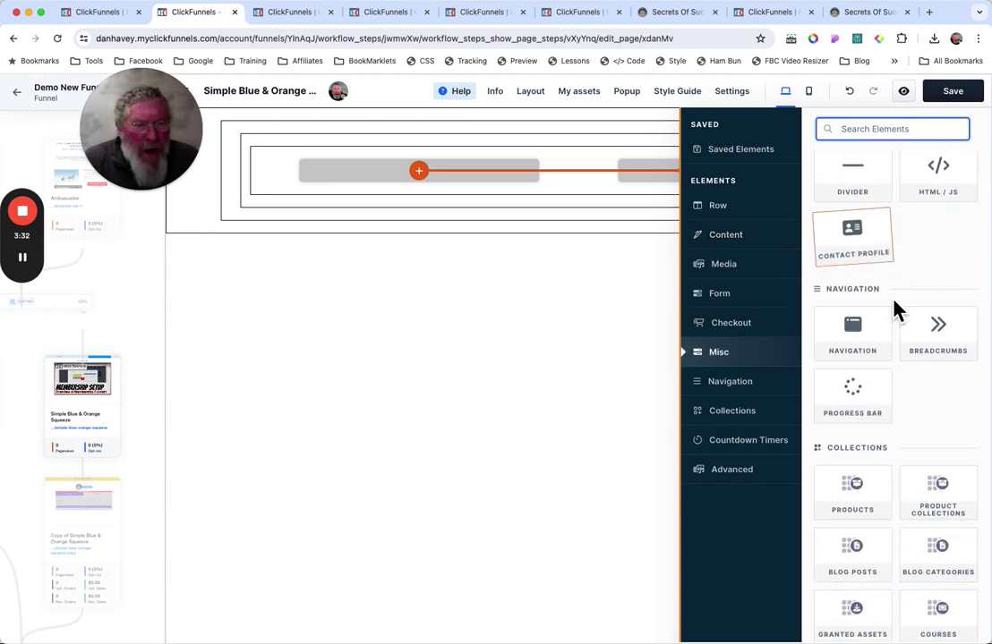
{"action": "scroll", "coordinate": [902, 311], "scroll_direction": "down", "scroll_amount": 3}
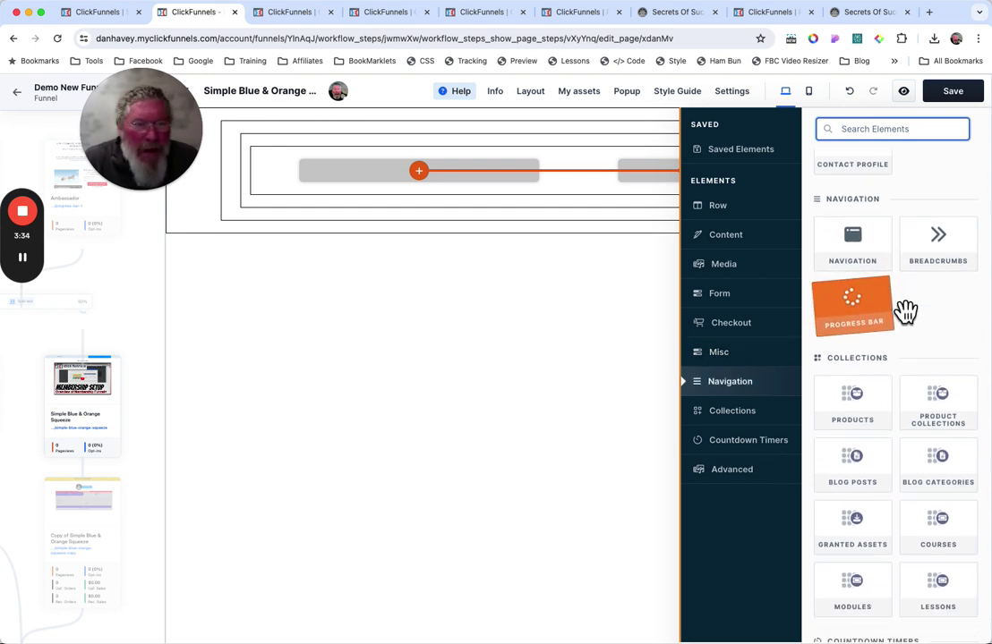
{"action": "scroll", "coordinate": [897, 311], "scroll_direction": "down", "scroll_amount": 1}
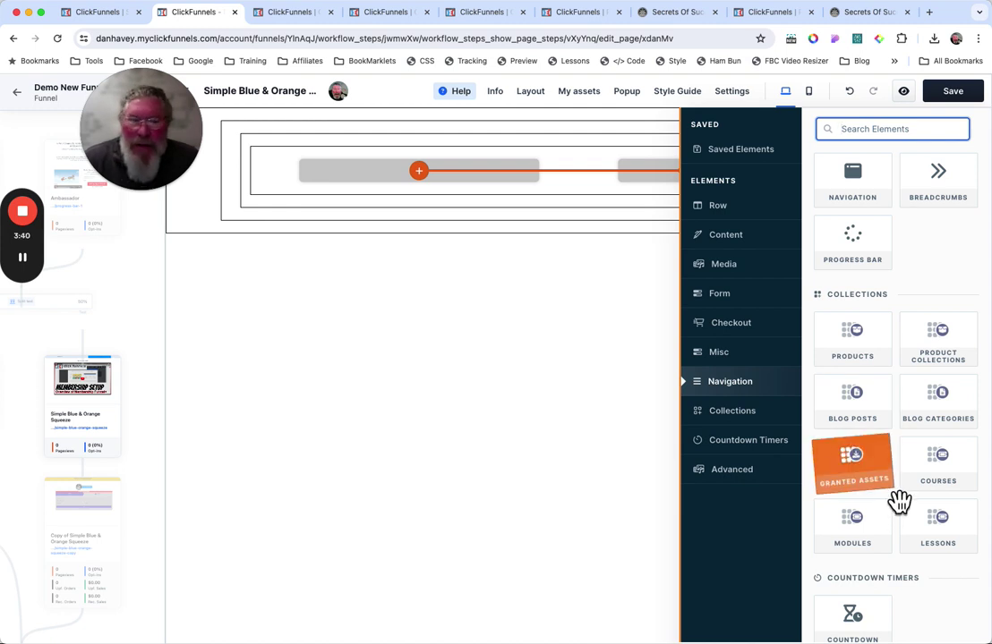
Step: Show the Advanced element category and scroll through its Blog, Course, Module and Lesson tiles
{"action": "left_click", "coordinate": [743, 483]}
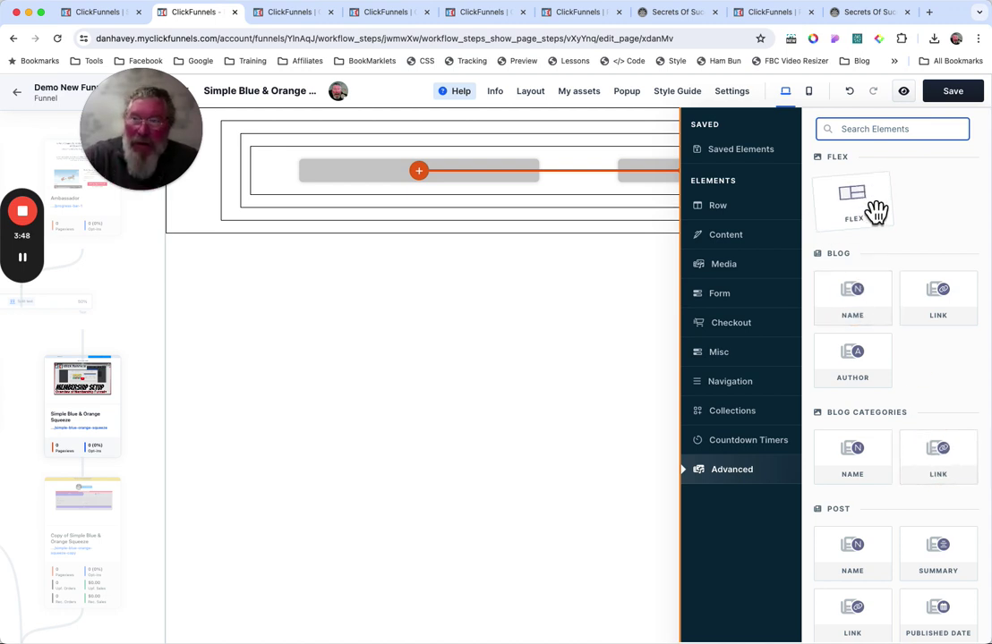
{"action": "left_click", "coordinate": [881, 309]}
{"action": "scroll", "coordinate": [900, 317], "scroll_direction": "down", "scroll_amount": 1}
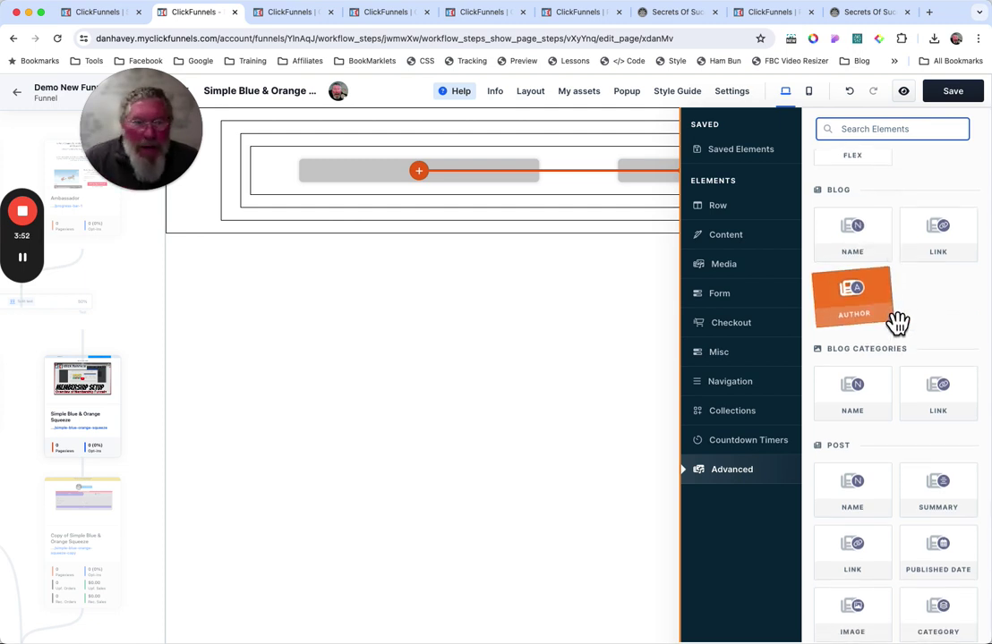
{"action": "scroll", "coordinate": [897, 321], "scroll_direction": "down", "scroll_amount": 5}
{"action": "scroll", "coordinate": [893, 327], "scroll_direction": "down", "scroll_amount": 4}
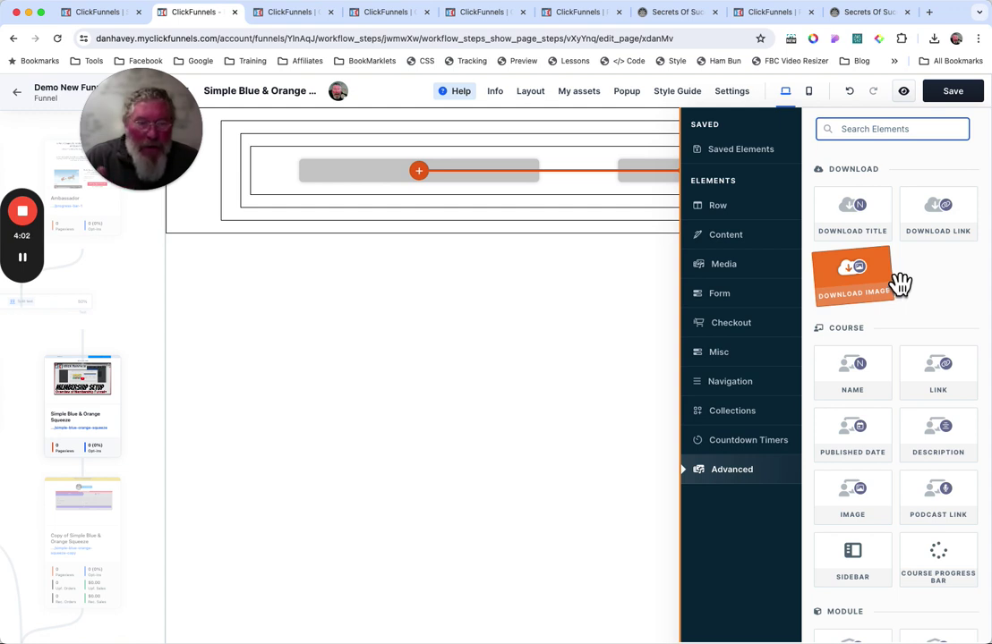
{"action": "scroll", "coordinate": [895, 282], "scroll_direction": "down", "scroll_amount": 2}
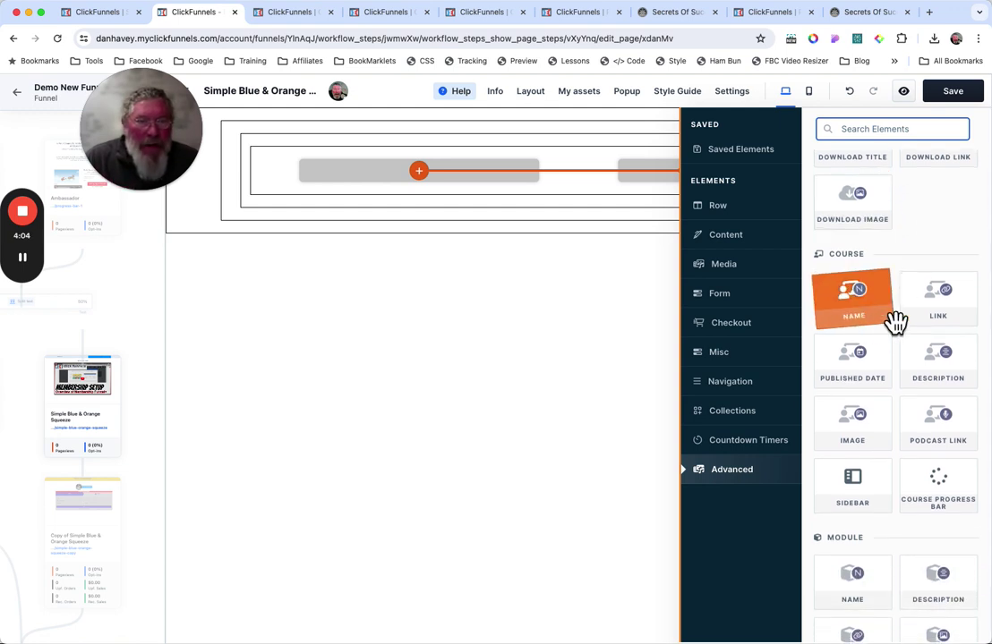
{"action": "scroll", "coordinate": [946, 329], "scroll_direction": "down", "scroll_amount": 1}
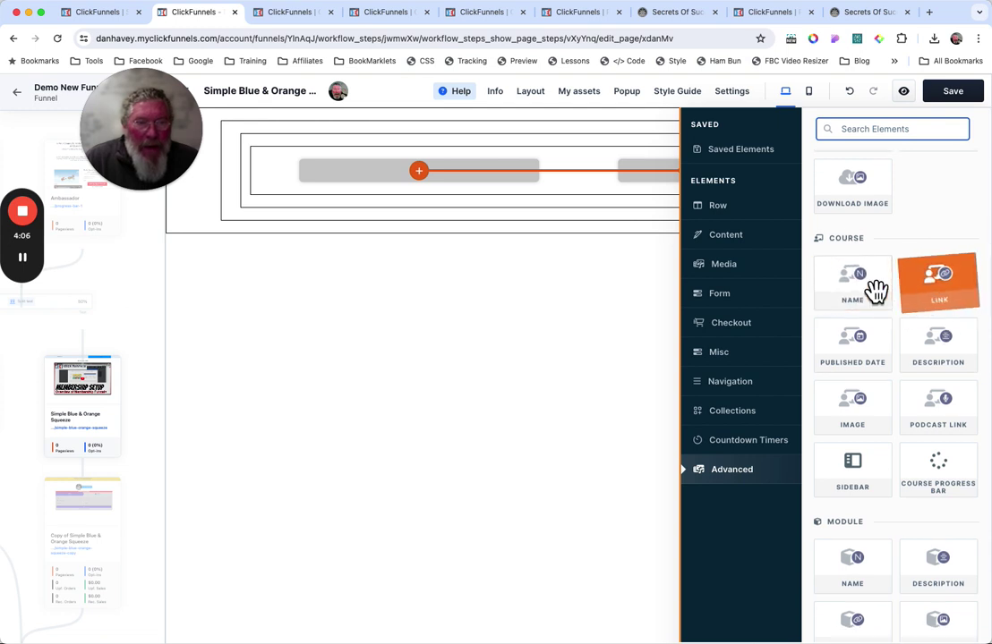
{"action": "scroll", "coordinate": [921, 379], "scroll_direction": "down", "scroll_amount": 6}
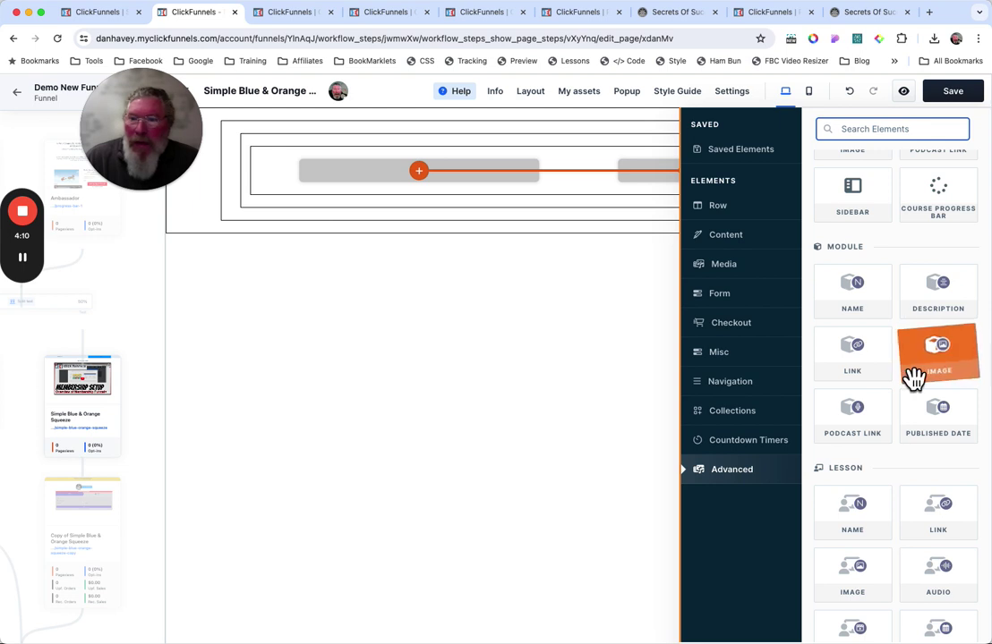
{"action": "scroll", "coordinate": [913, 377], "scroll_direction": "down", "scroll_amount": 4}
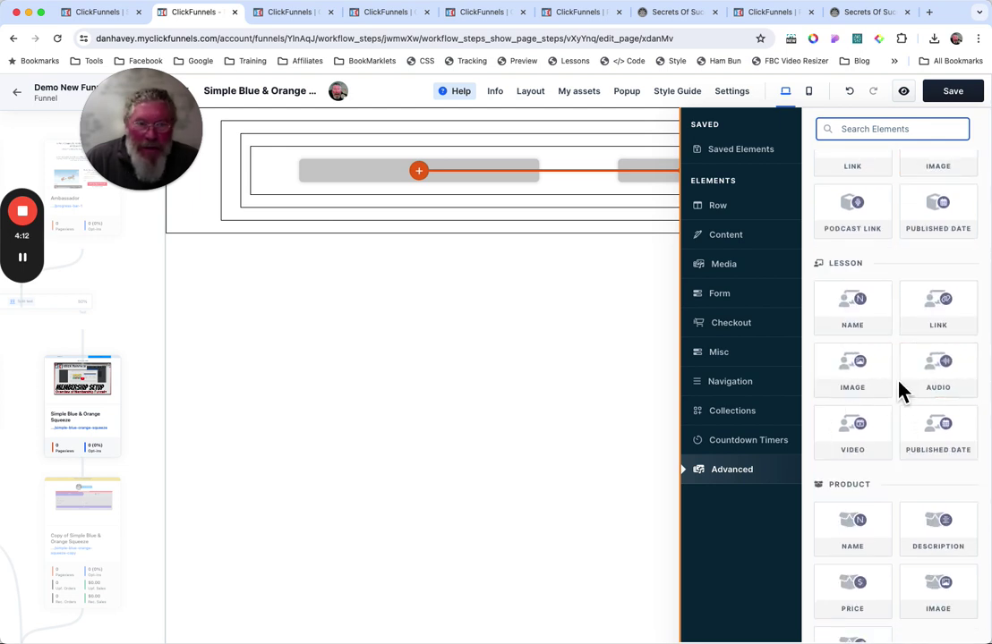
{"action": "scroll", "coordinate": [900, 392], "scroll_direction": "down", "scroll_amount": 6}
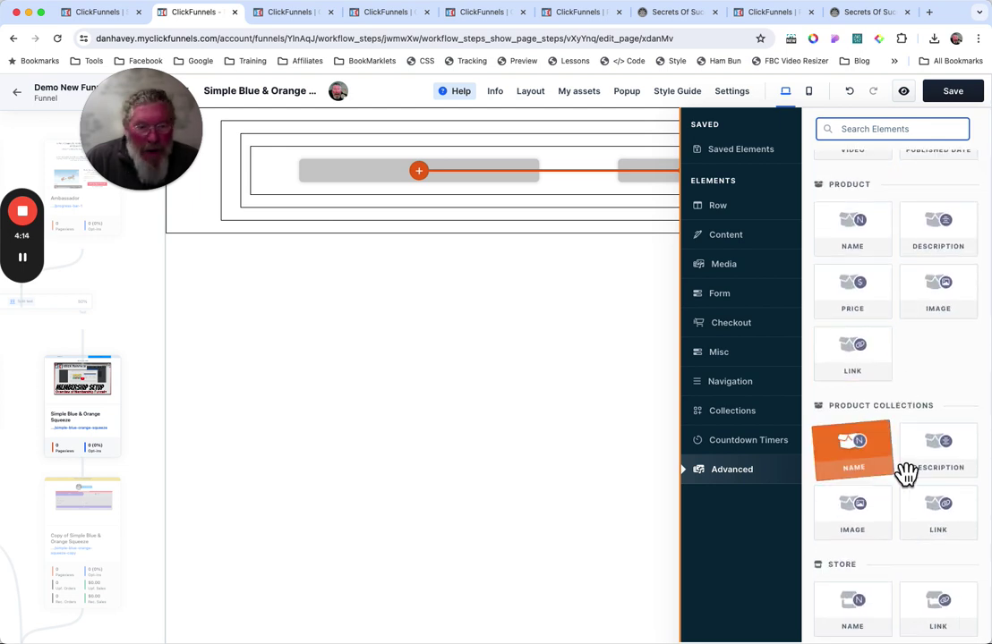
{"action": "scroll", "coordinate": [903, 470], "scroll_direction": "down", "scroll_amount": 1}
Step: Scroll back up through the Advanced elements list past the Product and Store tiles
{"action": "left_click_drag", "start_coordinate": [882, 598], "coordinate": [918, 580]}
{"action": "scroll", "coordinate": [911, 581], "scroll_direction": "up", "scroll_amount": 6}
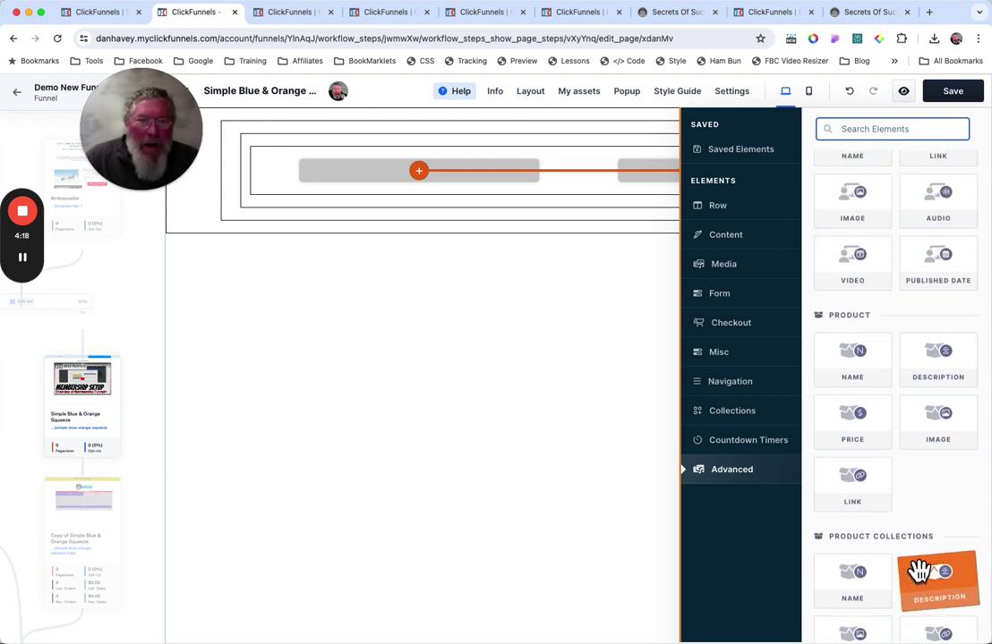
{"action": "left_click_drag", "start_coordinate": [907, 531], "coordinate": [897, 290]}
{"action": "scroll", "coordinate": [913, 528], "scroll_direction": "up", "scroll_amount": 3}
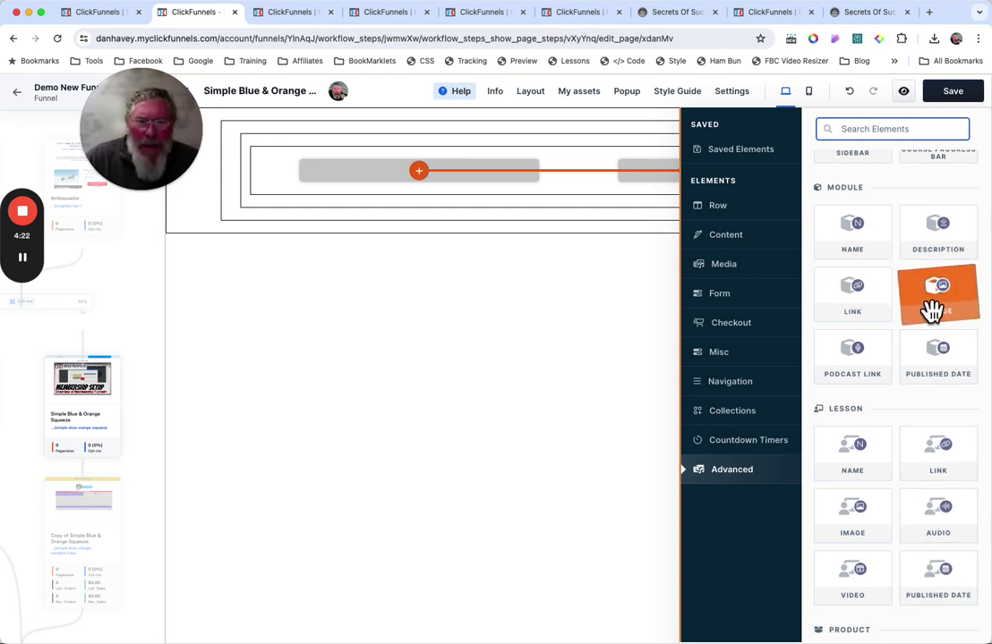
Step: Show the Collections element group and scroll through it
{"action": "left_click", "coordinate": [747, 417]}
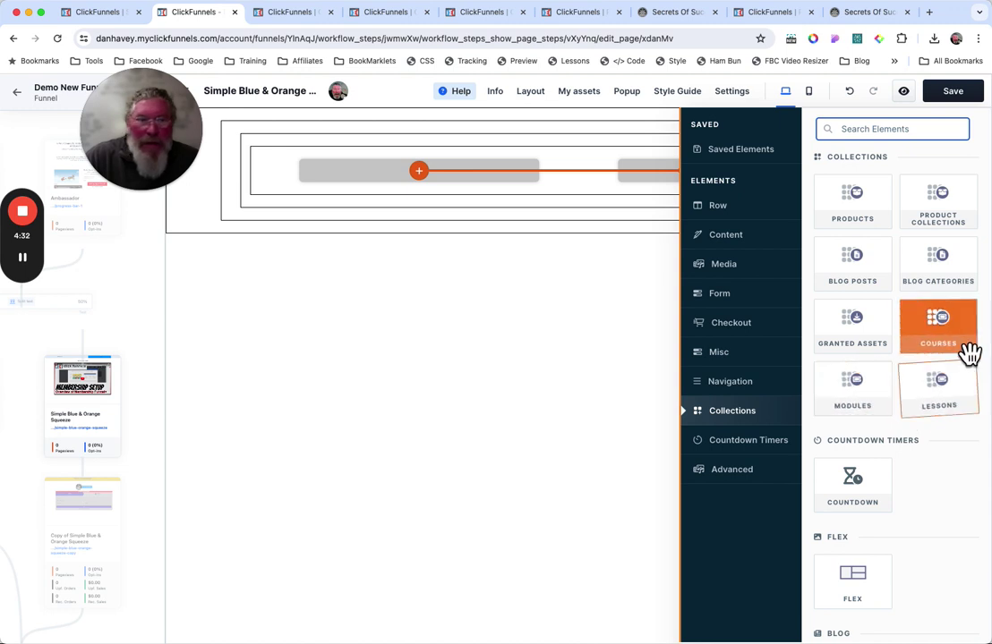
{"action": "scroll", "coordinate": [926, 398], "scroll_direction": "down", "scroll_amount": 10}
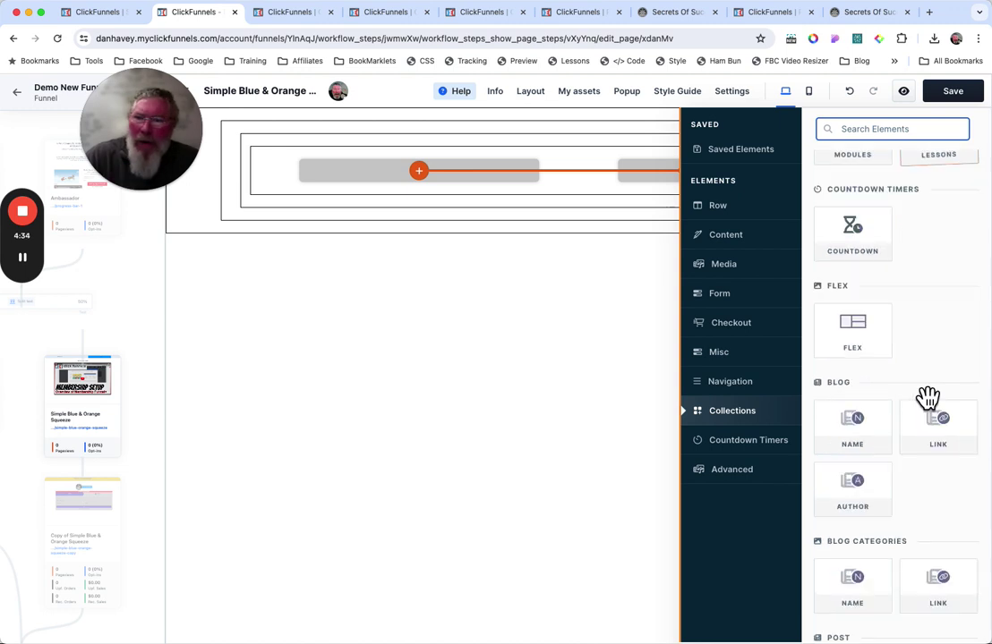
{"action": "scroll", "coordinate": [913, 616], "scroll_direction": "down", "scroll_amount": 10}
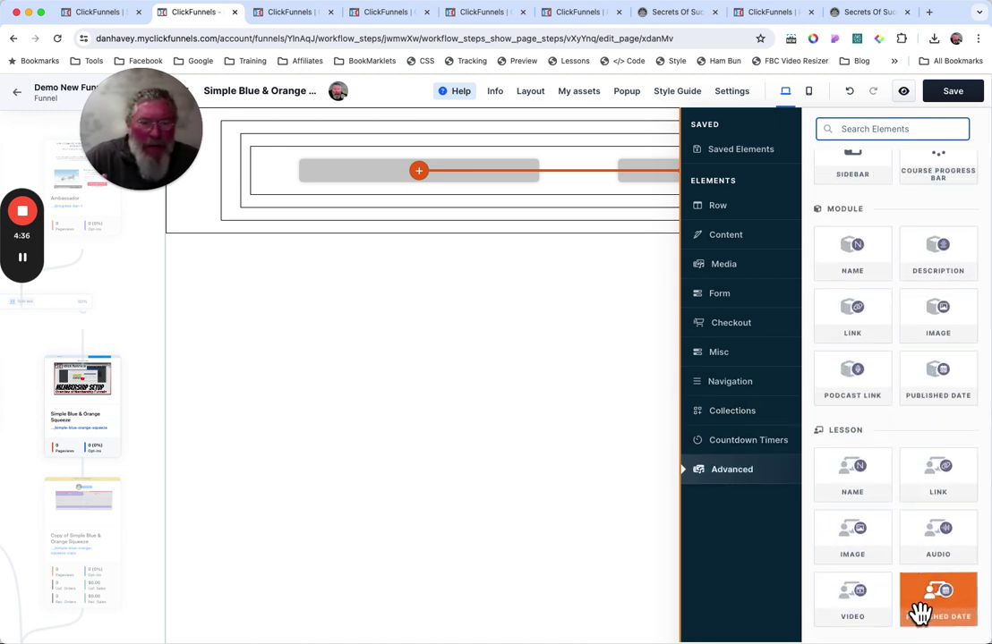
{"action": "scroll", "coordinate": [901, 514], "scroll_direction": "up", "scroll_amount": 5}
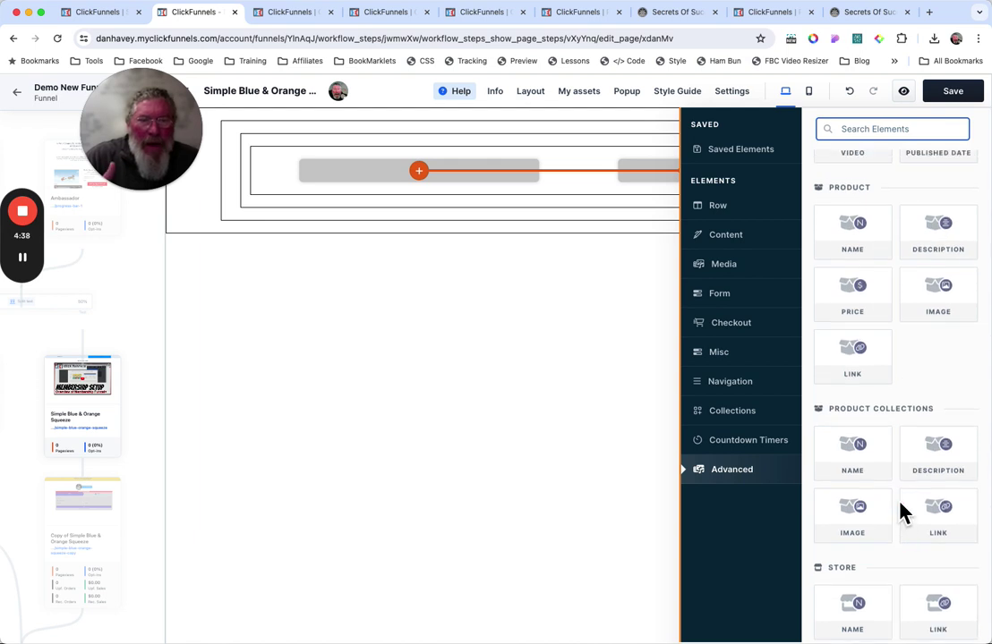
{"action": "scroll", "coordinate": [904, 508], "scroll_direction": "up", "scroll_amount": 5}
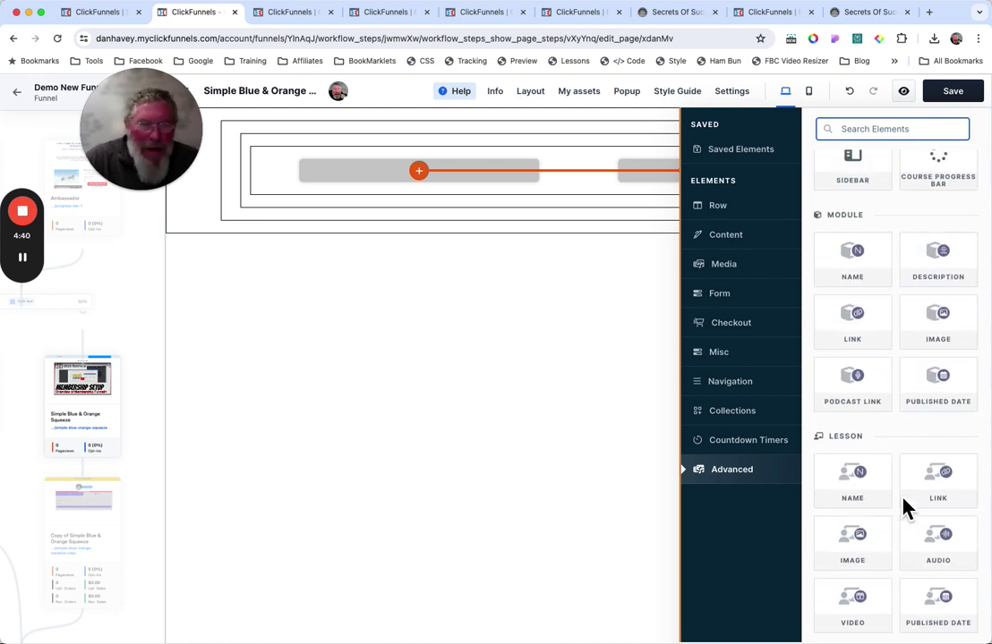
{"action": "scroll", "coordinate": [904, 506], "scroll_direction": "up", "scroll_amount": 5}
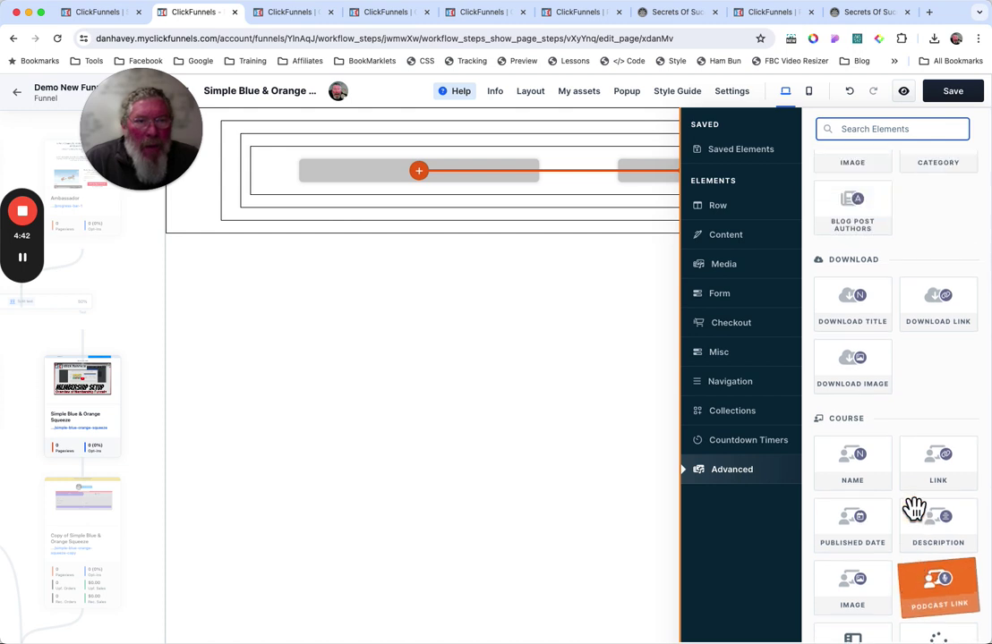
Step: Jump to the Countdown Timers elements, then to the Navigation elements
{"action": "left_click", "coordinate": [764, 452]}
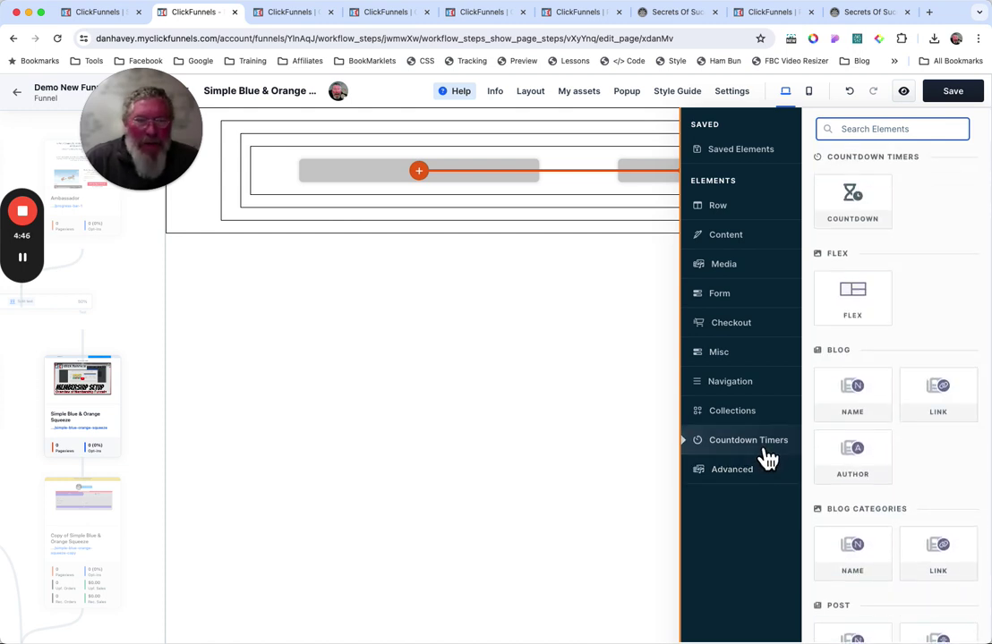
{"action": "left_click", "coordinate": [748, 392]}
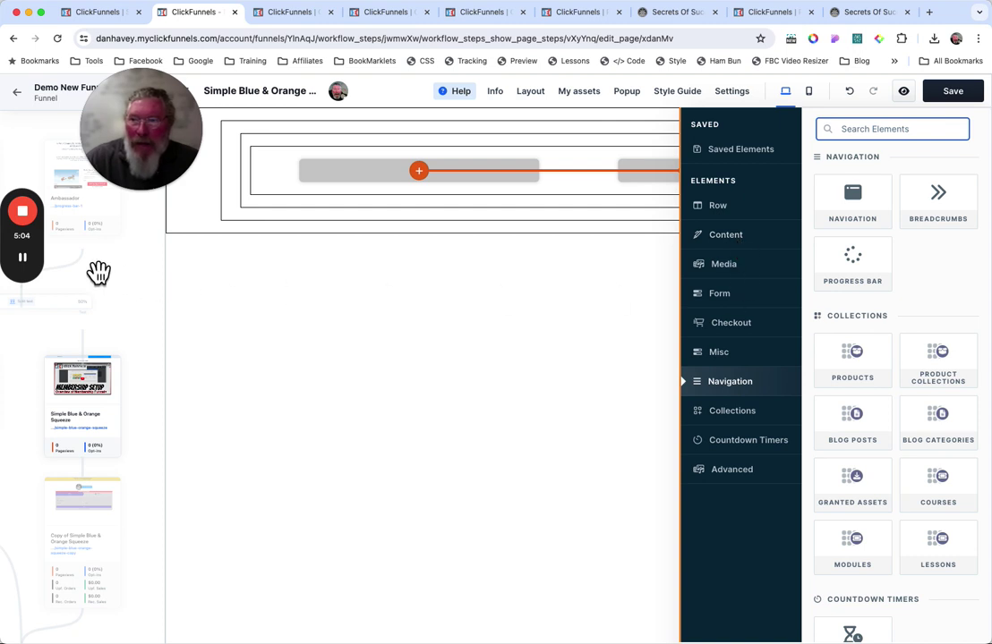
{"action": "left_click", "coordinate": [24, 258]}
{"action": "left_click", "coordinate": [22, 257]}
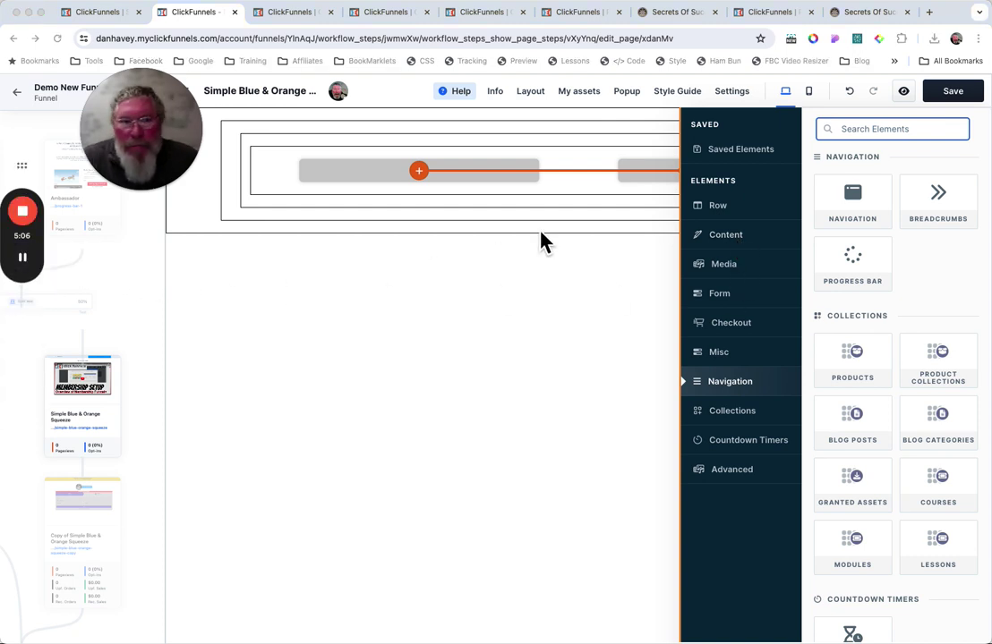
Step: Scroll through Saved Elements, including FBC PLF Button and the FH-Template4 header and footer blocks, then return to the top
{"action": "left_click", "coordinate": [733, 161]}
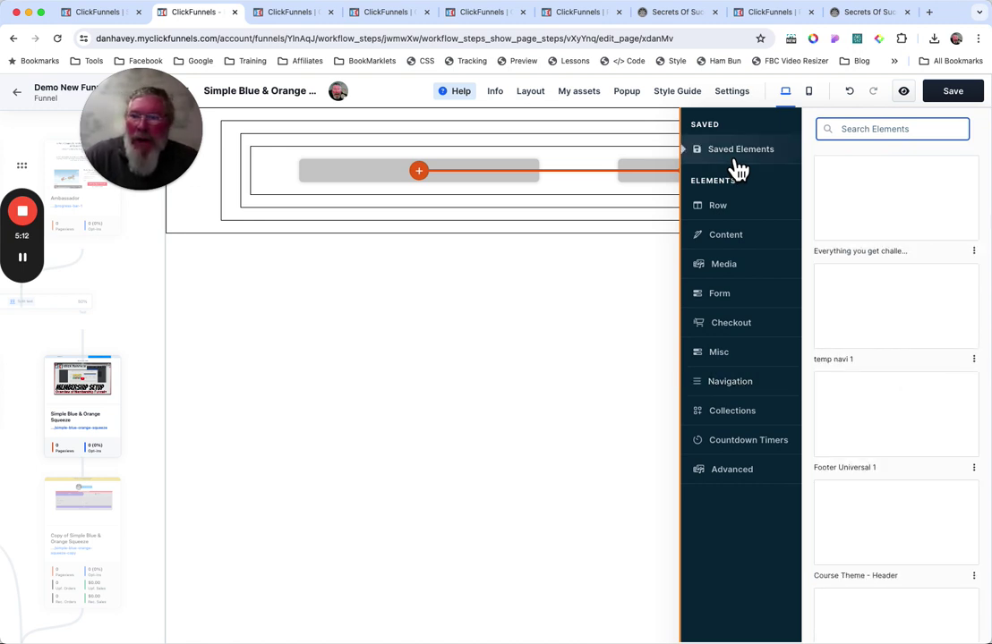
{"action": "scroll", "coordinate": [919, 305], "scroll_direction": "down", "scroll_amount": 5}
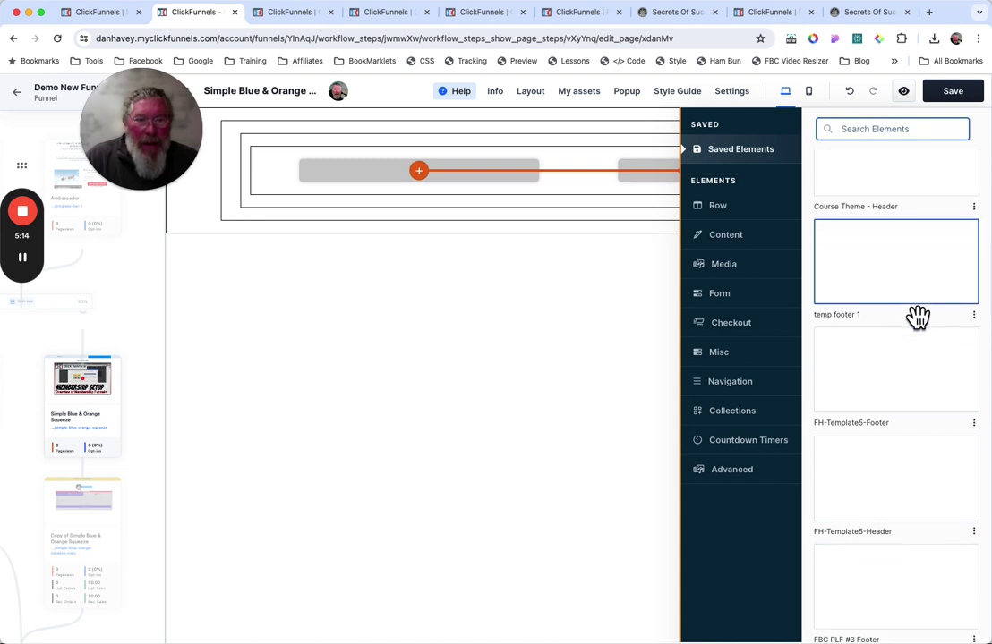
{"action": "scroll", "coordinate": [918, 316], "scroll_direction": "down", "scroll_amount": 4}
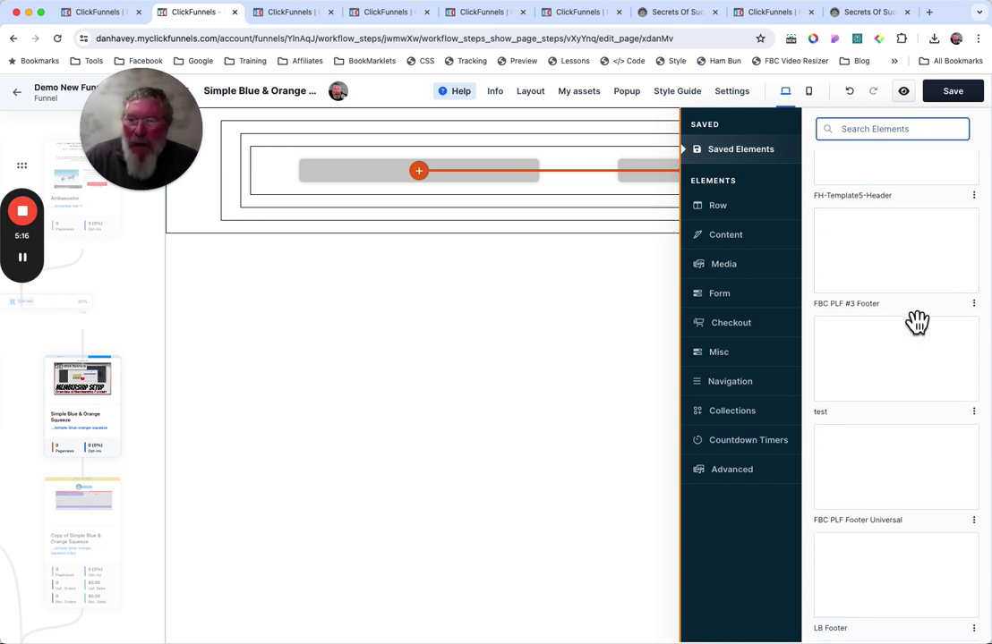
{"action": "scroll", "coordinate": [917, 322], "scroll_direction": "down", "scroll_amount": 8}
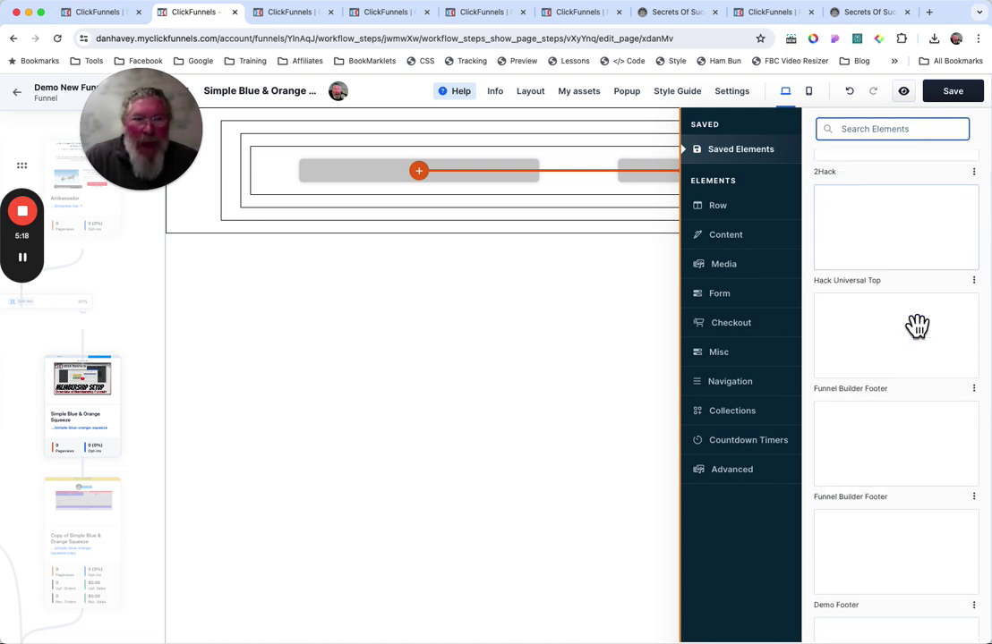
{"action": "scroll", "coordinate": [917, 325], "scroll_direction": "down", "scroll_amount": 6}
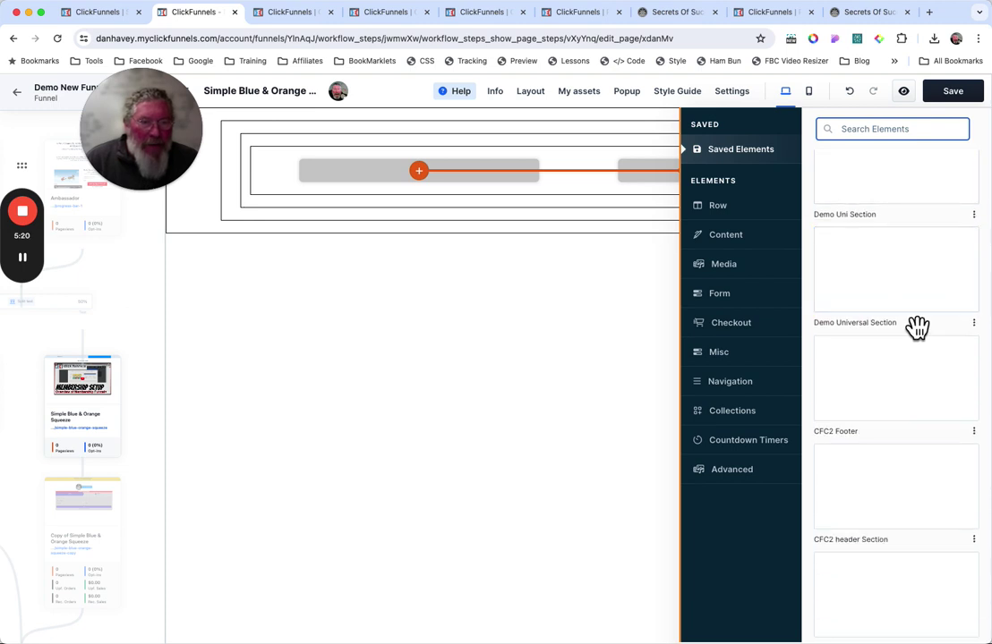
{"action": "scroll", "coordinate": [917, 328], "scroll_direction": "down", "scroll_amount": 8}
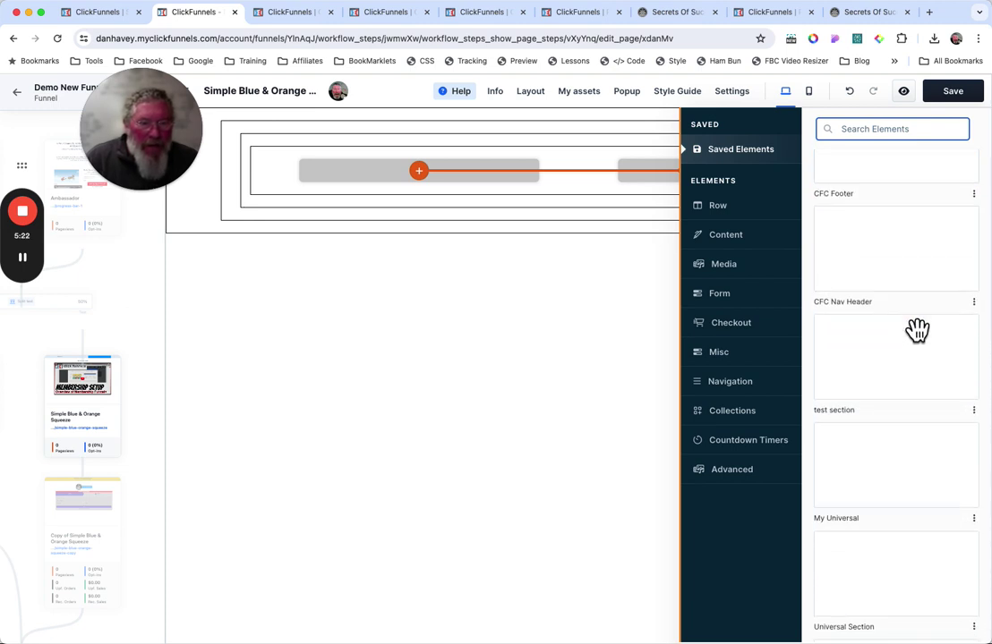
{"action": "scroll", "coordinate": [917, 330], "scroll_direction": "down", "scroll_amount": 13}
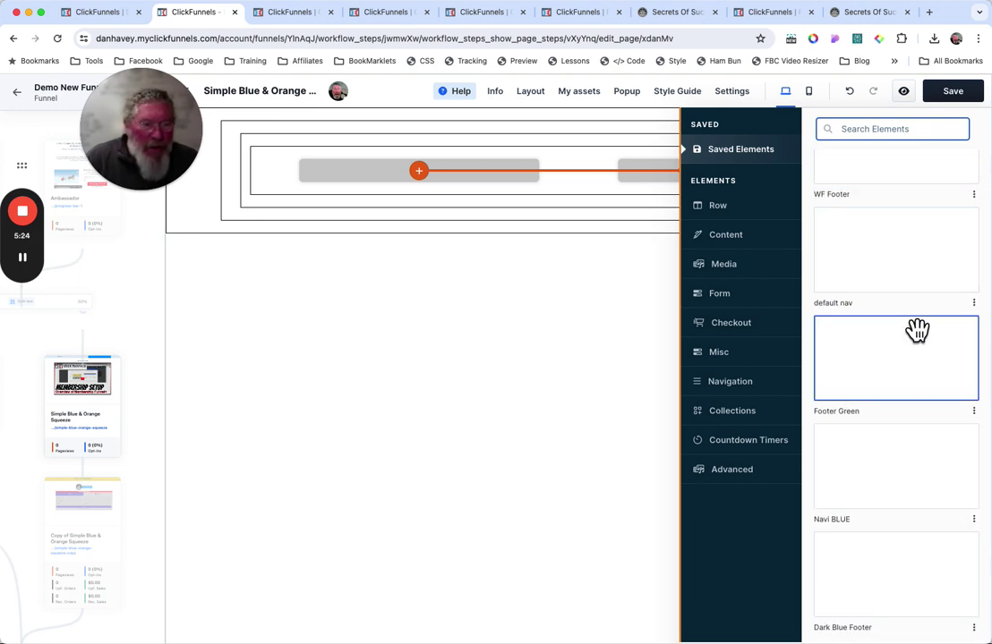
{"action": "scroll", "coordinate": [916, 330], "scroll_direction": "up", "scroll_amount": 13}
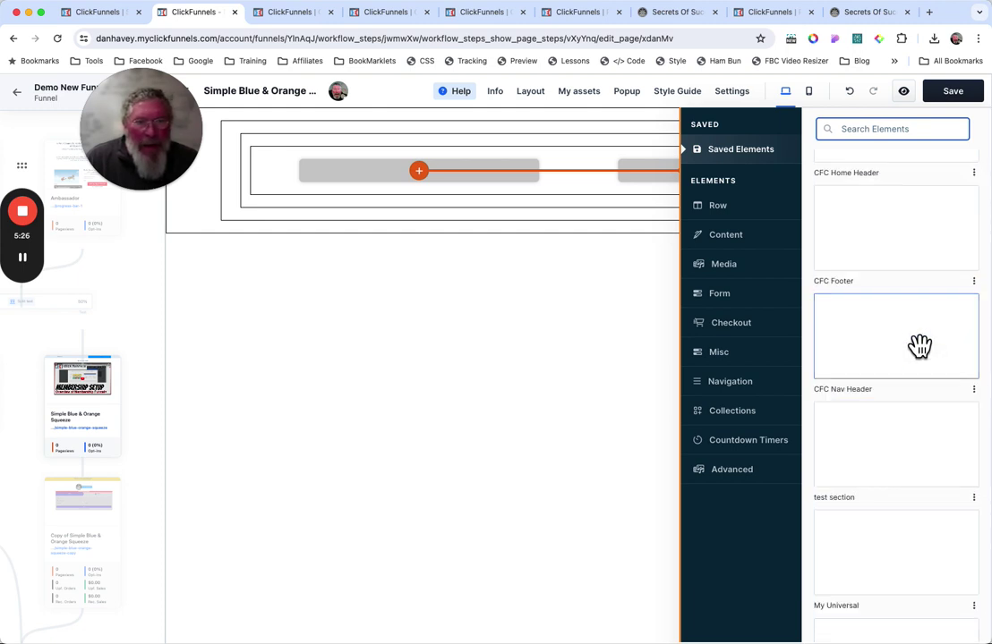
{"action": "scroll", "coordinate": [873, 461], "scroll_direction": "down", "scroll_amount": 3}
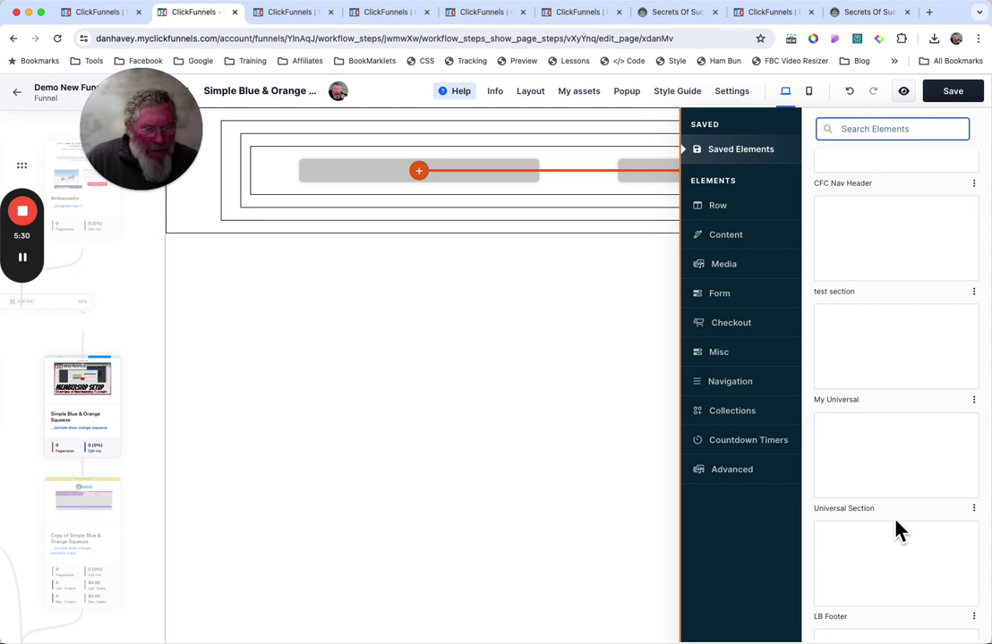
{"action": "scroll", "coordinate": [904, 529], "scroll_direction": "down", "scroll_amount": 2}
{"action": "scroll", "coordinate": [905, 529], "scroll_direction": "up", "scroll_amount": 10}
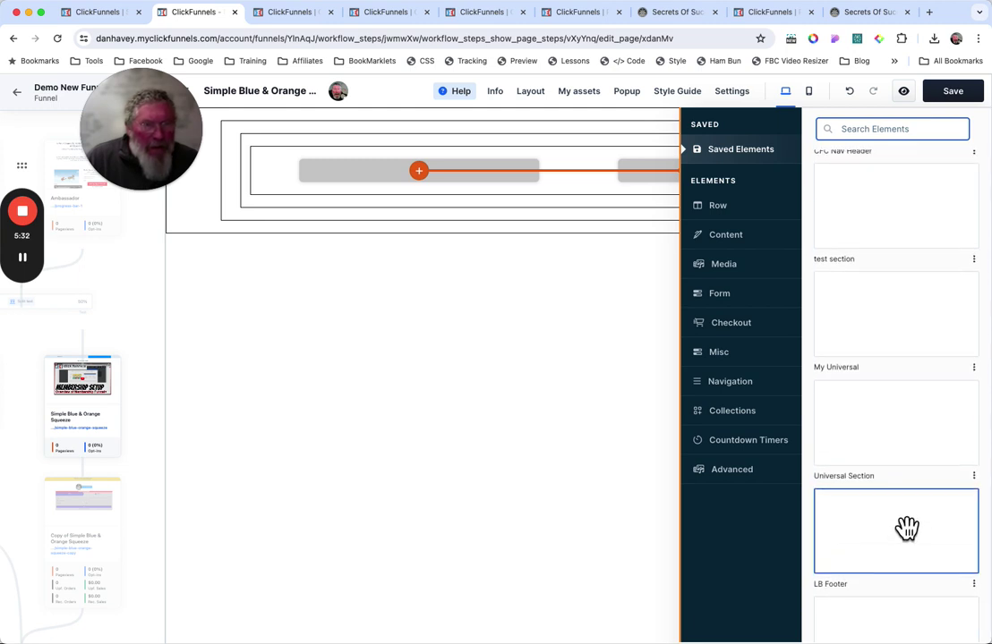
{"action": "scroll", "coordinate": [906, 522], "scroll_direction": "up", "scroll_amount": 10}
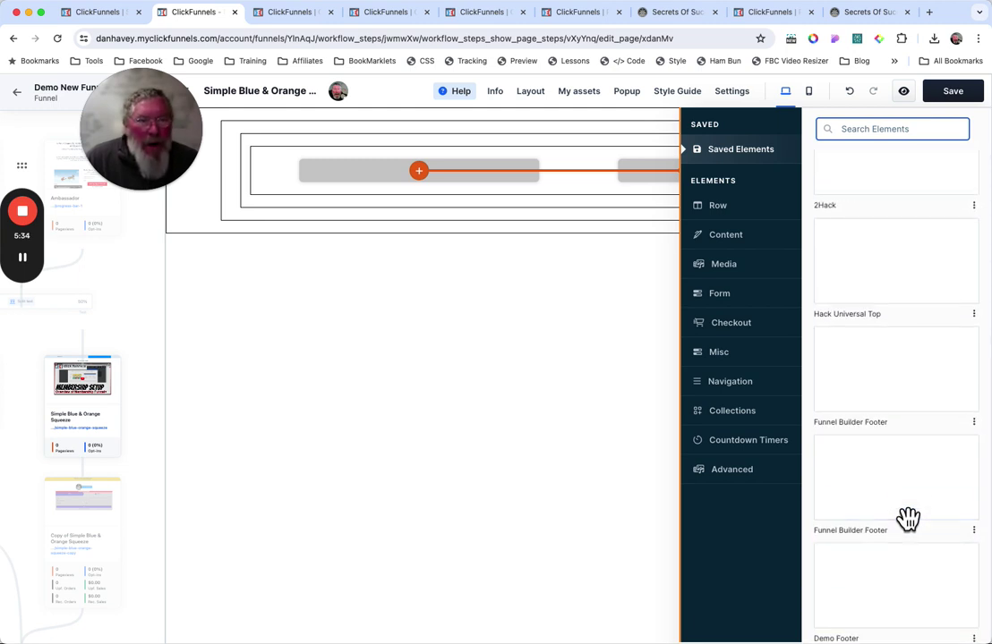
{"action": "scroll", "coordinate": [906, 518], "scroll_direction": "up", "scroll_amount": 10}
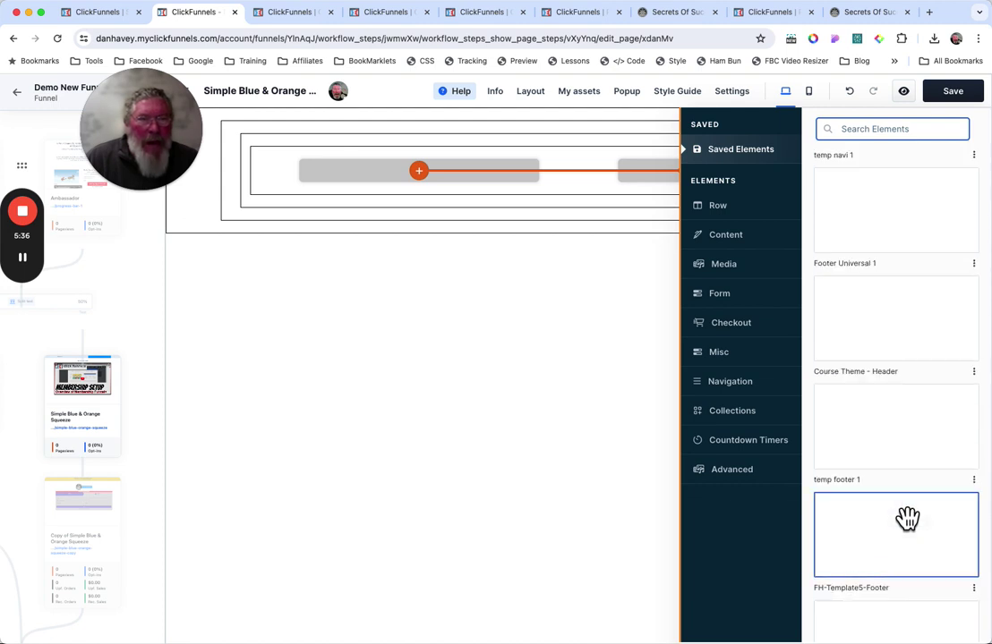
{"action": "scroll", "coordinate": [907, 515], "scroll_direction": "up", "scroll_amount": 5}
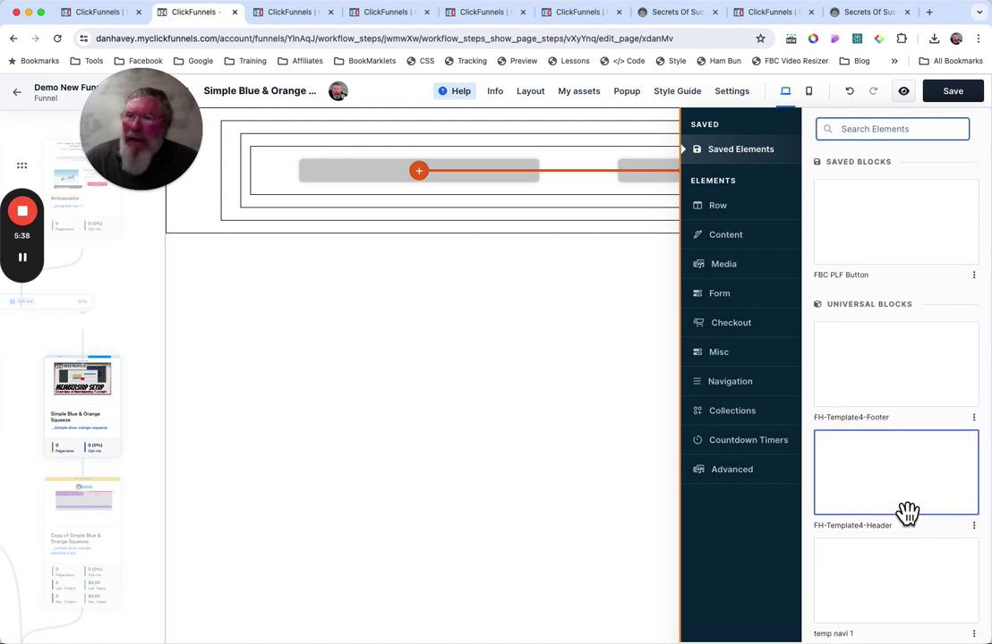